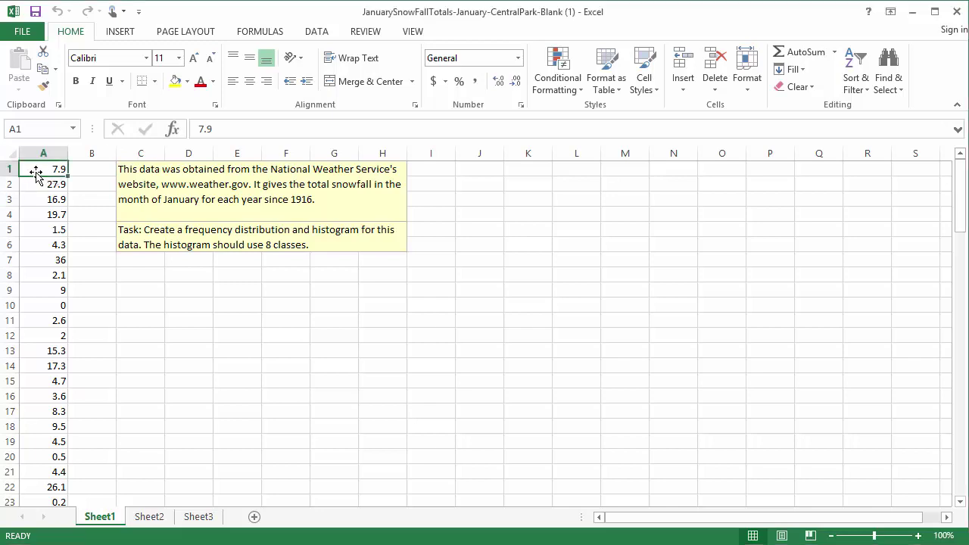
# - Sort the snowfall values in A1:A100 from smallest to largest
pyautogui.moveTo(32, 171); pyautogui.dragTo(47, 469)
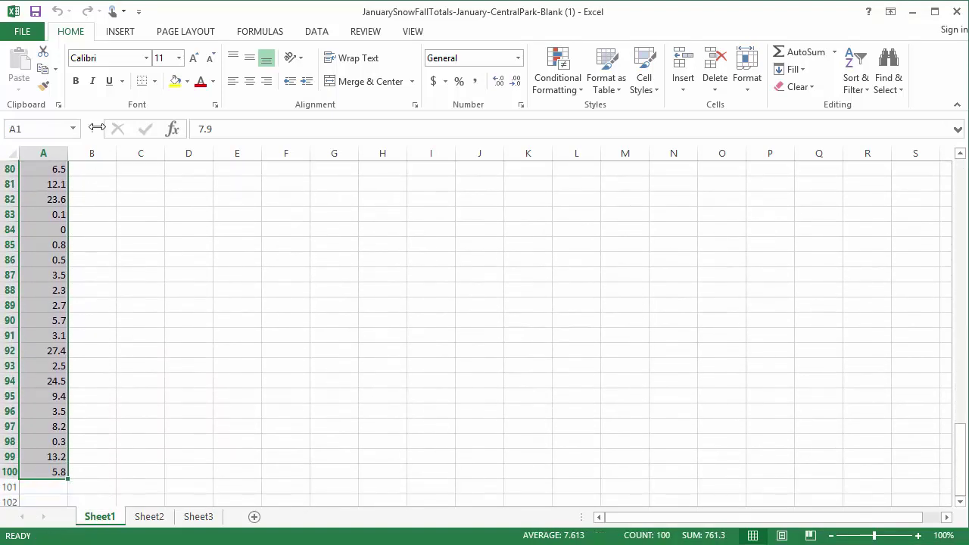
pyautogui.click(862, 67)
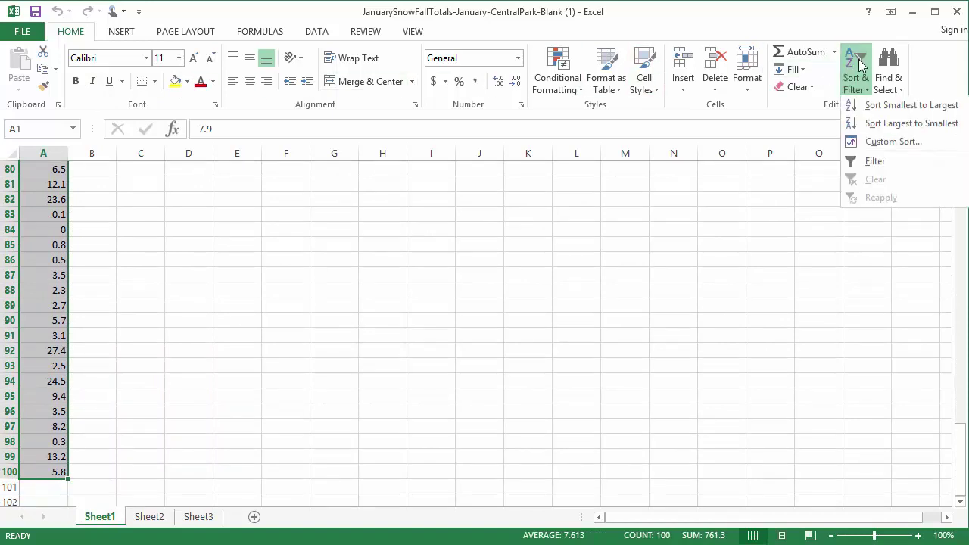
pyautogui.click(892, 111)
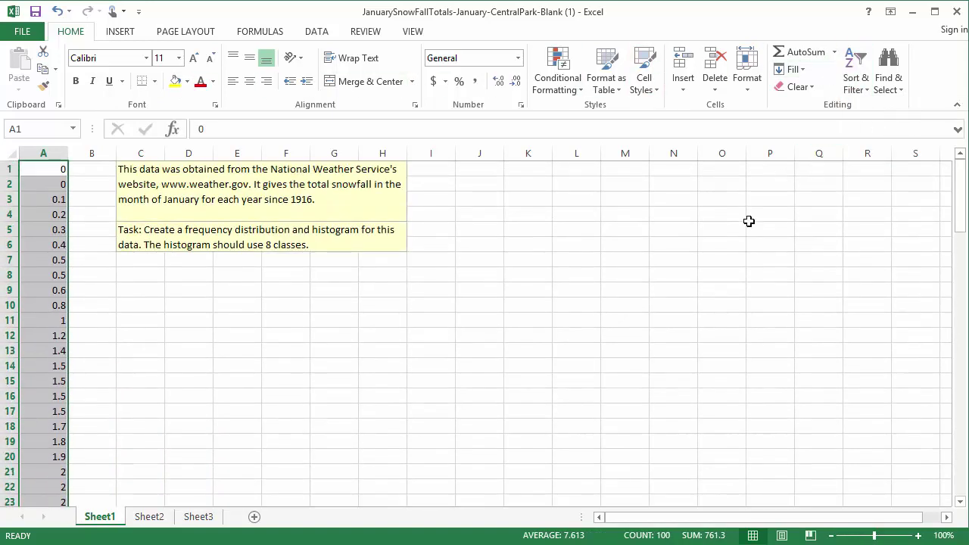
pyautogui.hotkey('alt', 'Tab')
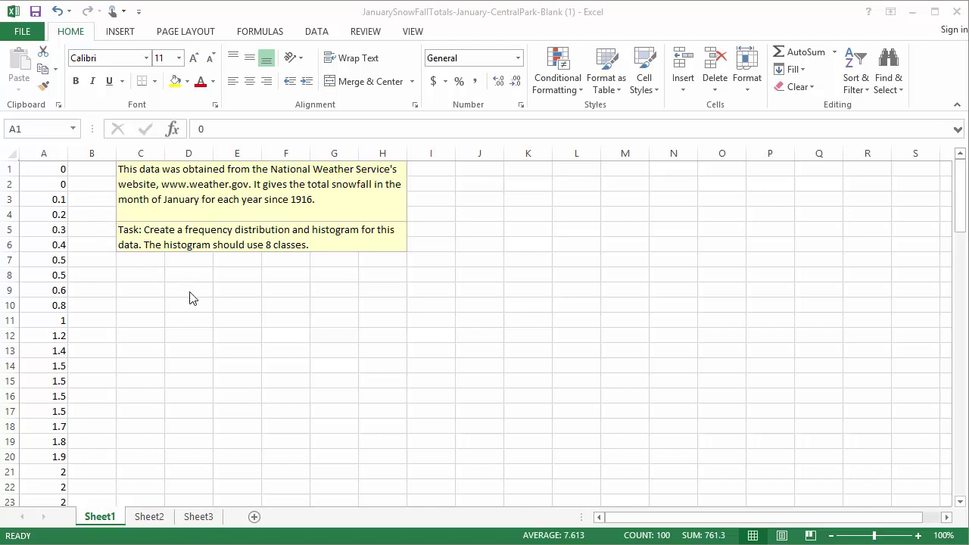
pyautogui.hotkey('alt', 'Tab')
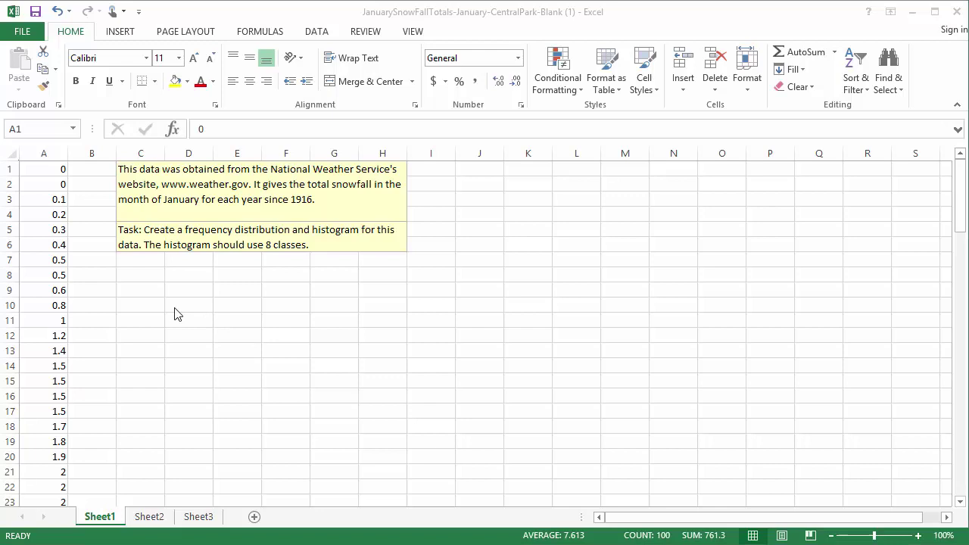
# - Enter the heading LCL in C8 and the first lower class limit, 0, in C9
pyautogui.click(135, 276)
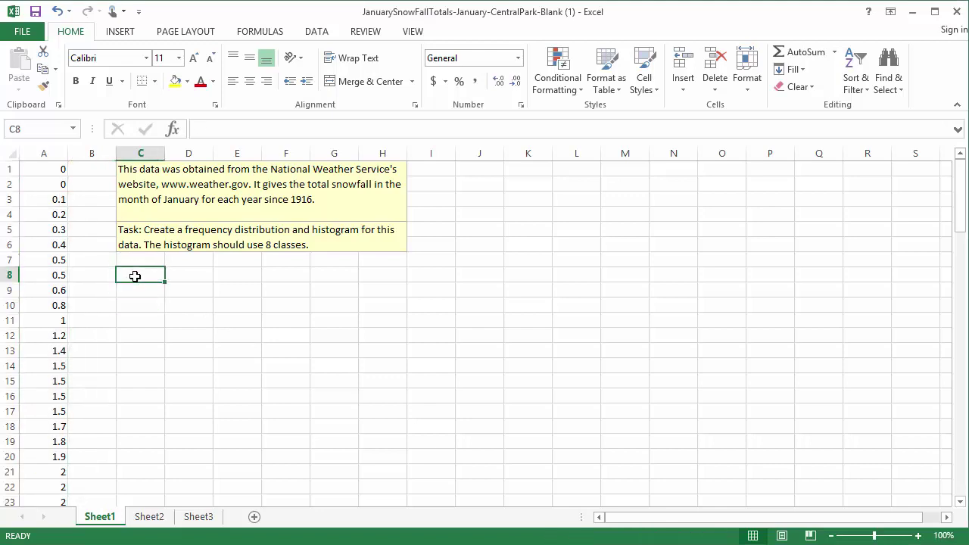
pyautogui.write('LCL')
pyautogui.press('Return')
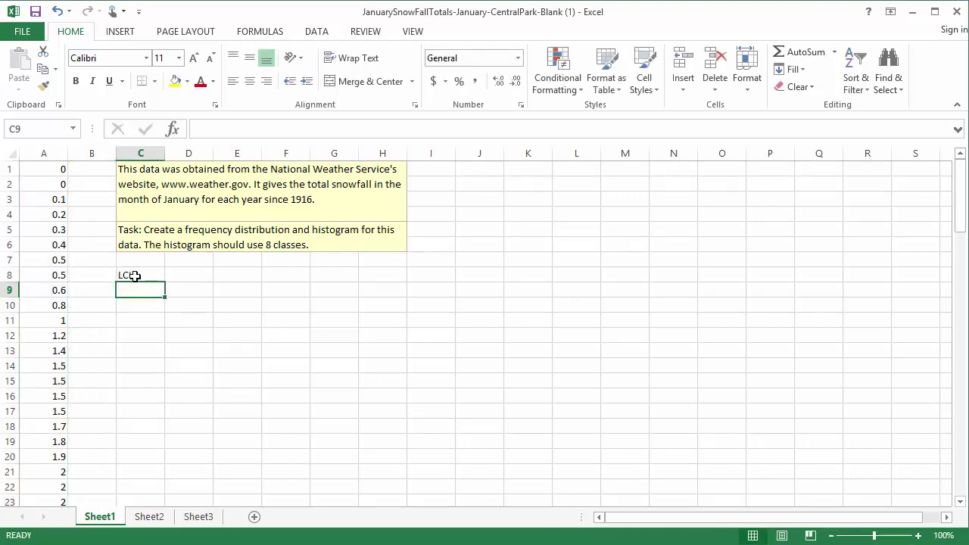
pyautogui.write('0')
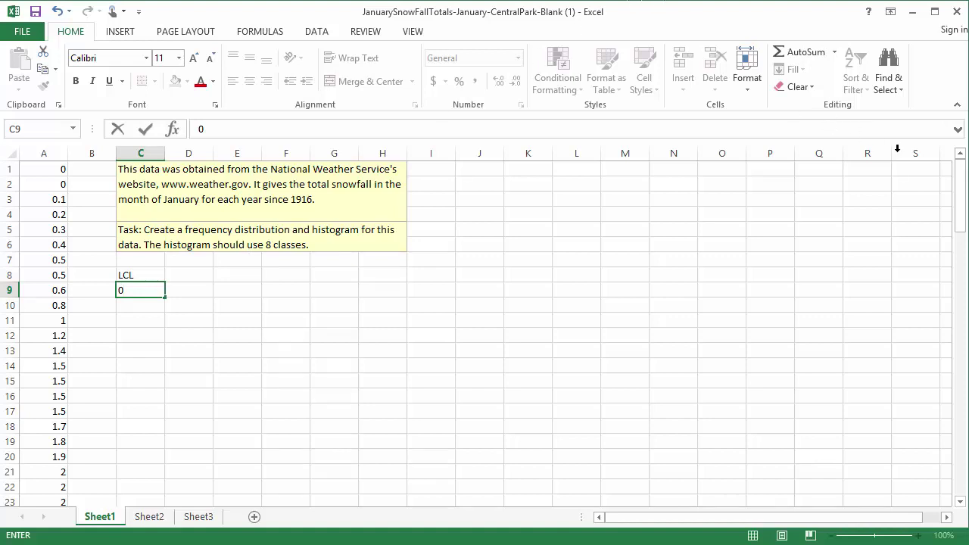
pyautogui.moveTo(965, 198); pyautogui.dragTo(938, 181)
# - Calculate the class width in J1 with the formula =36/8
pyautogui.click(486, 170)
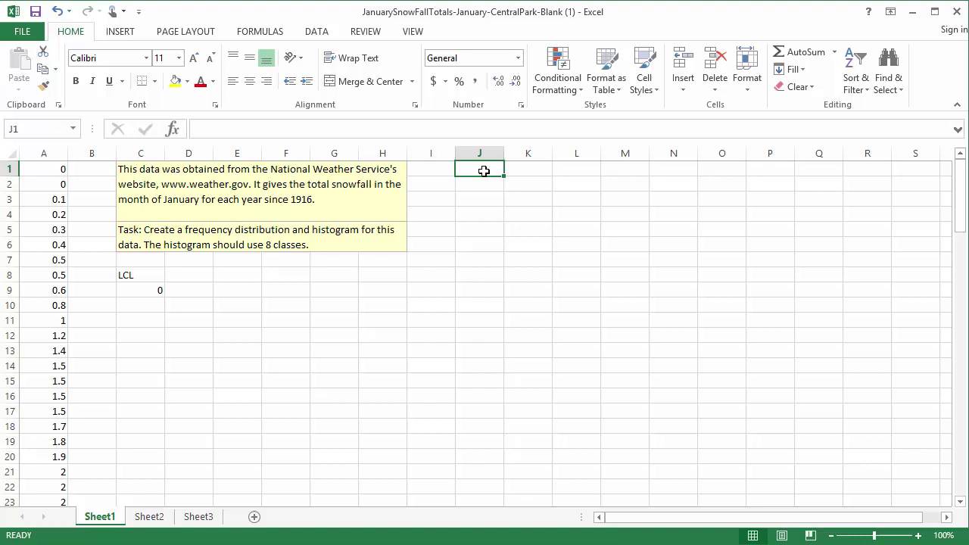
pyautogui.write('=')
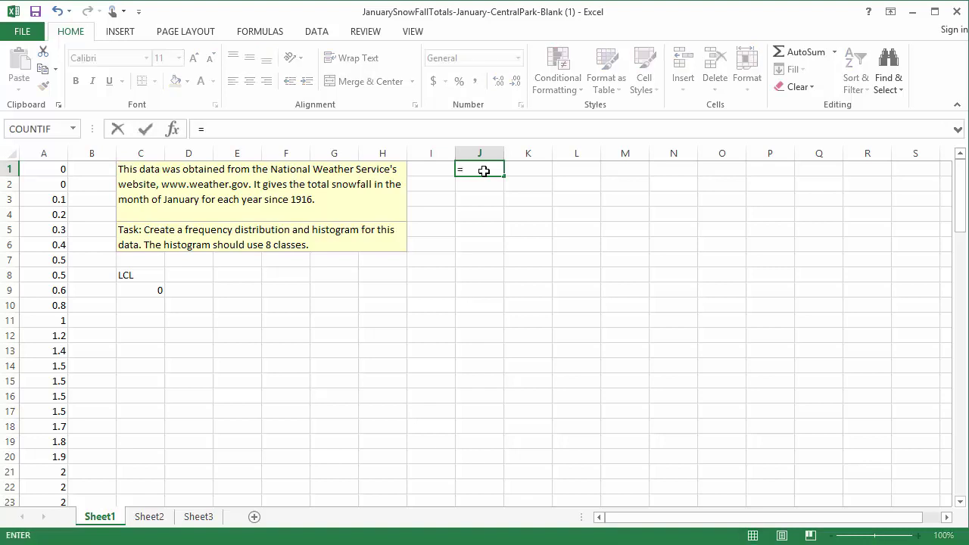
pyautogui.write('36/8')
pyautogui.press('Return')
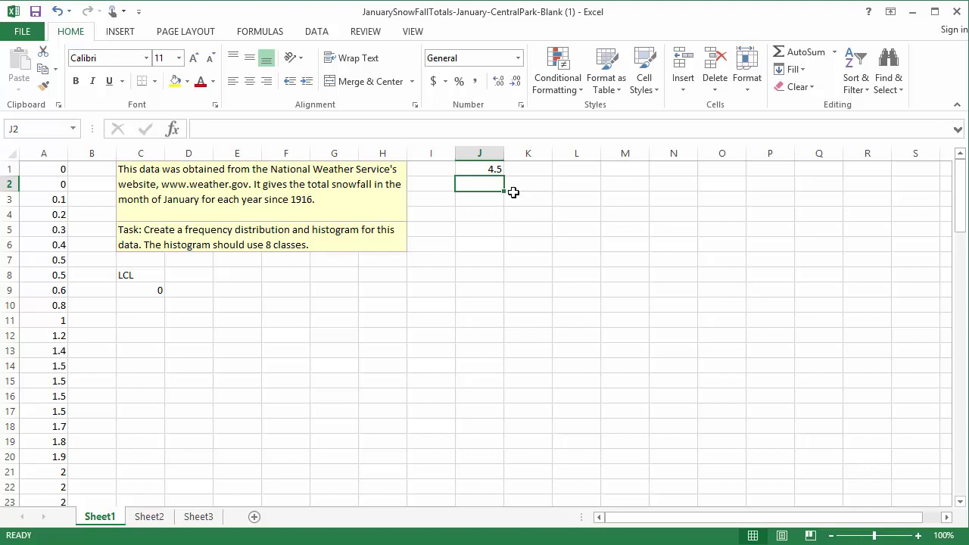
# - Enter the rounded-up class width 5 in J2 and label it Use in I2
pyautogui.write('5')
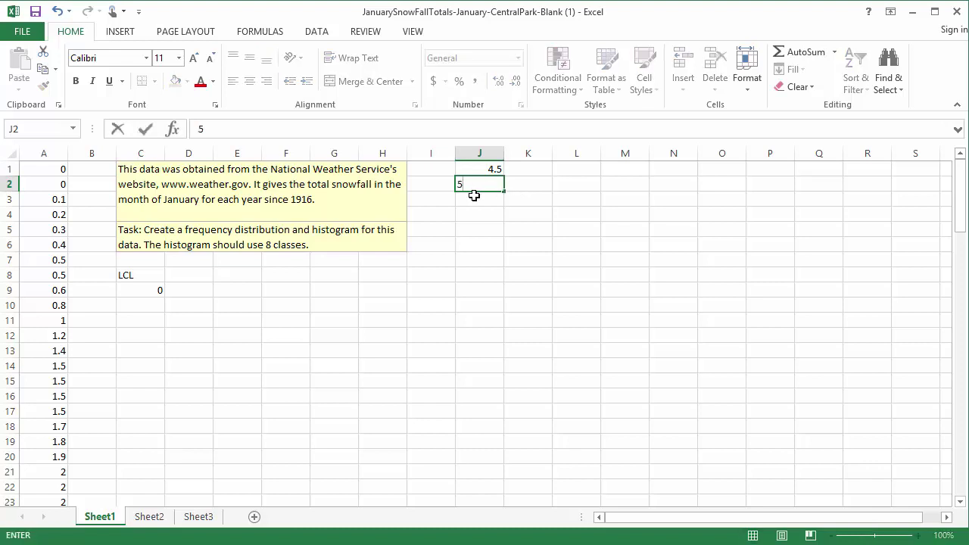
pyautogui.click(438, 181)
pyautogui.write('Use')
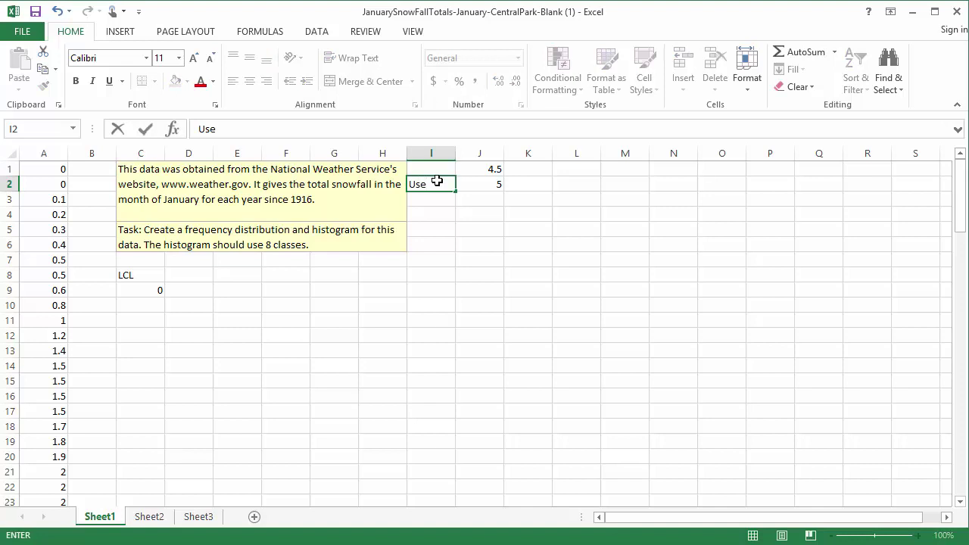
pyautogui.press('Return')
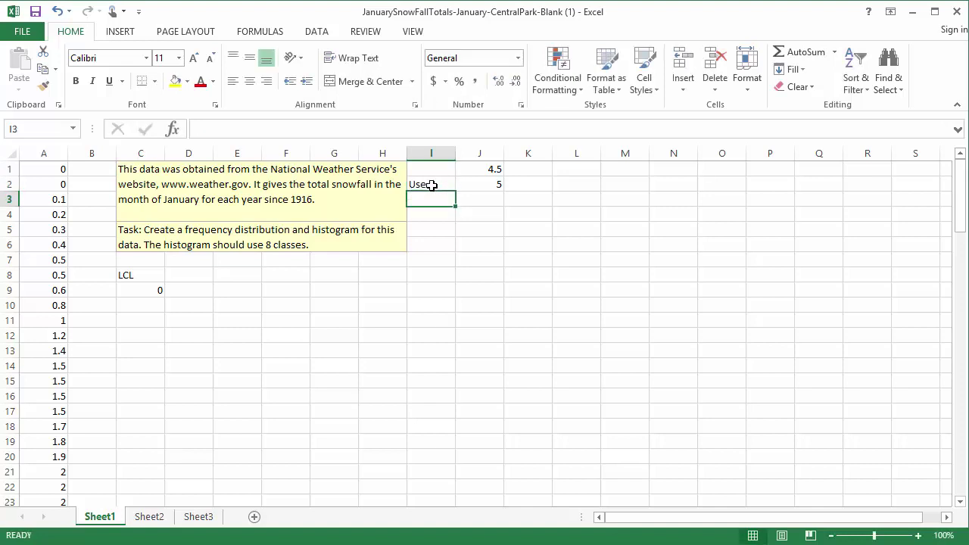
# - Enter 5 in C10 and extend the lower class limit series from C9:C10 down to 35 in C16
pyautogui.click(151, 305)
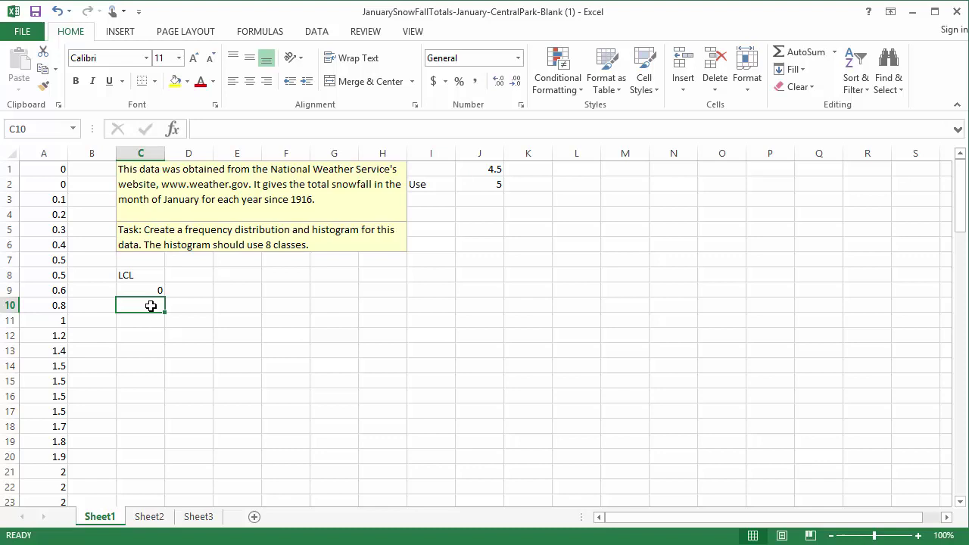
pyautogui.write('5')
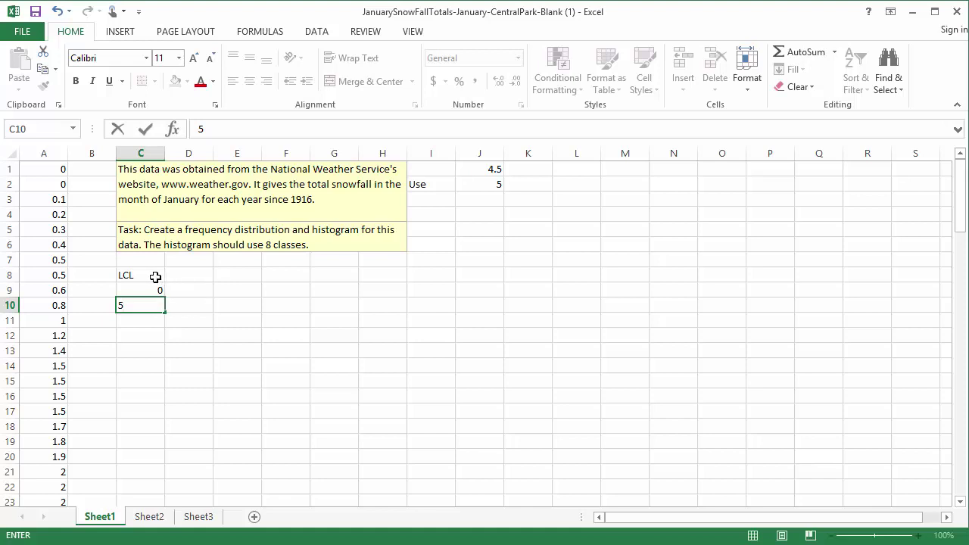
pyautogui.moveTo(138, 290); pyautogui.dragTo(141, 306)
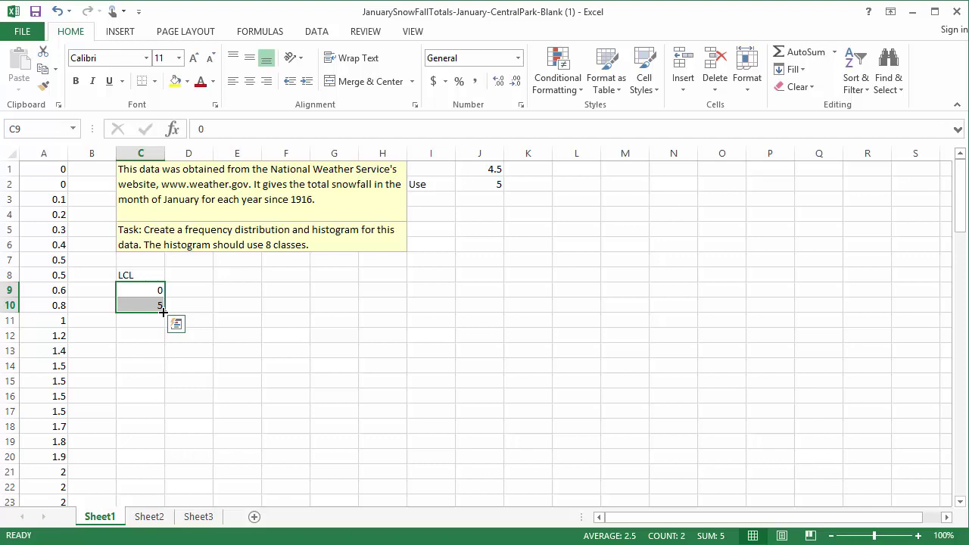
pyautogui.moveTo(163, 311); pyautogui.dragTo(157, 400)
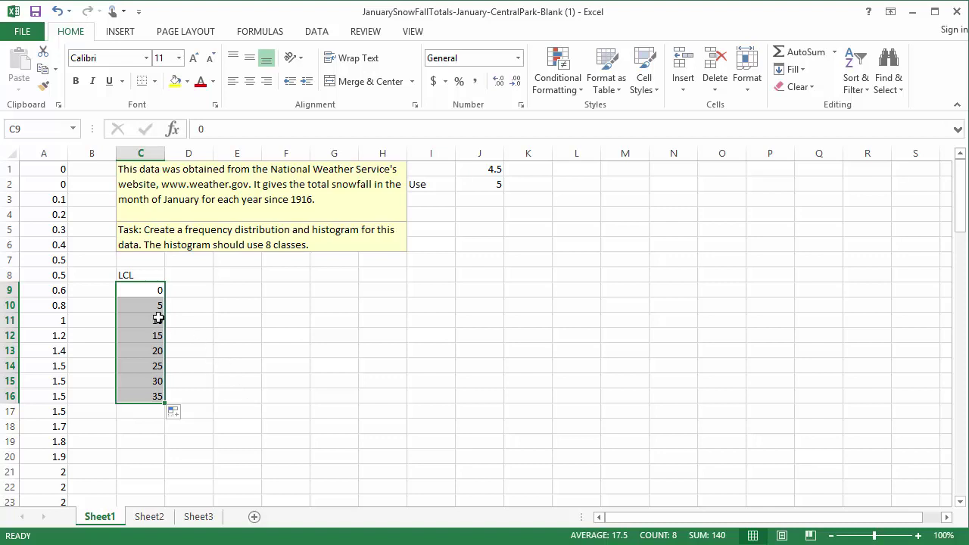
# - Enter the first two upper class limits, 4.9 in D9 and 9.9 in D10
pyautogui.click(194, 294)
pyautogui.write('4')
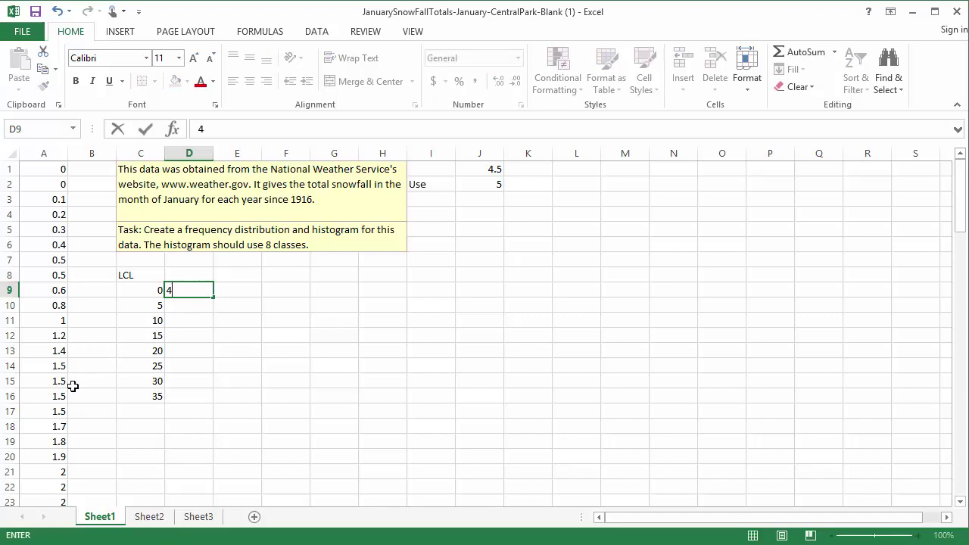
pyautogui.scroll(-9, 67, 386)
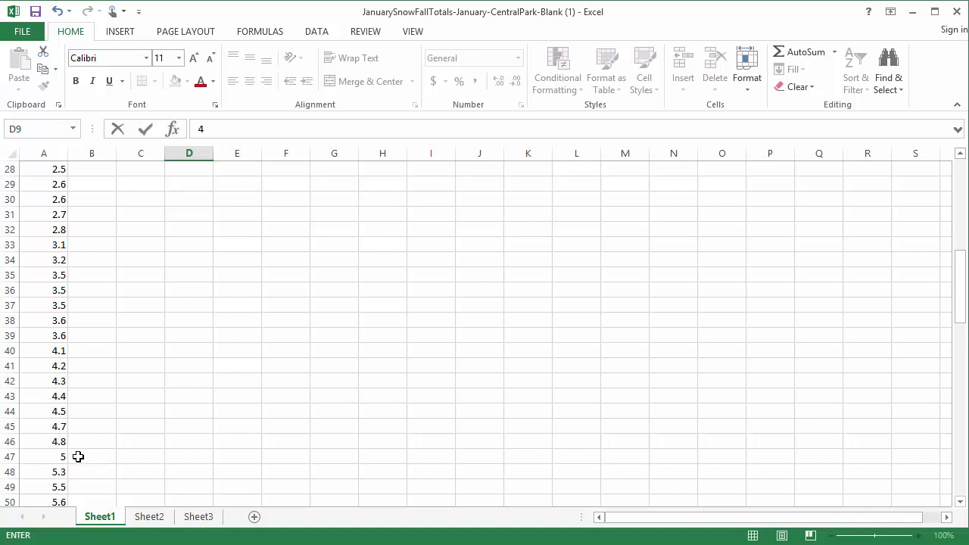
pyautogui.scroll(-1, 87, 452)
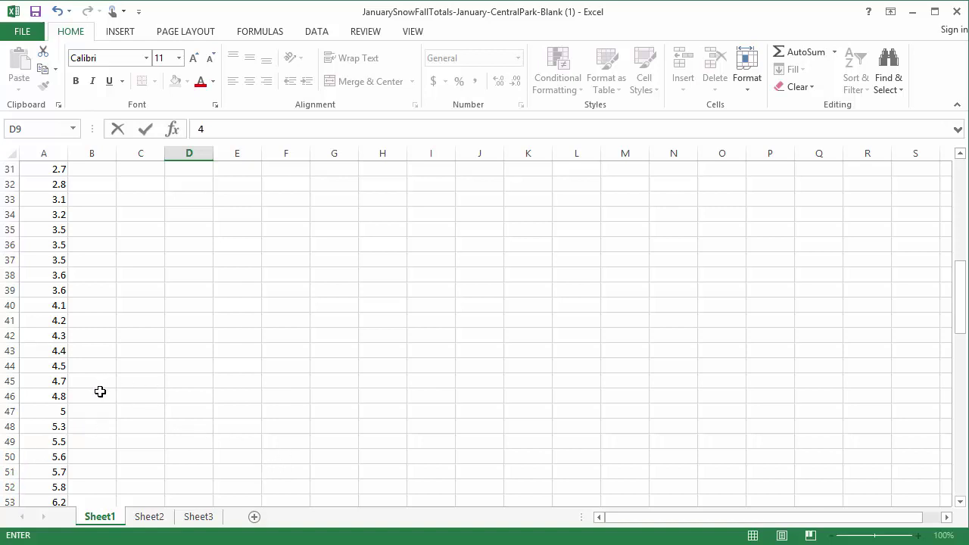
pyautogui.scroll(-1, 100, 392)
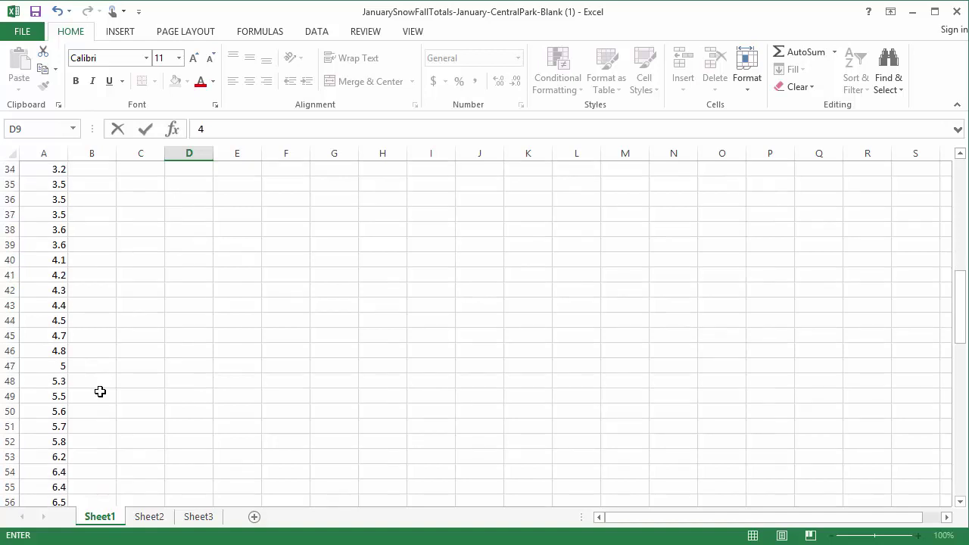
pyautogui.scroll(1, 102, 392)
pyautogui.scroll(6, 102, 392)
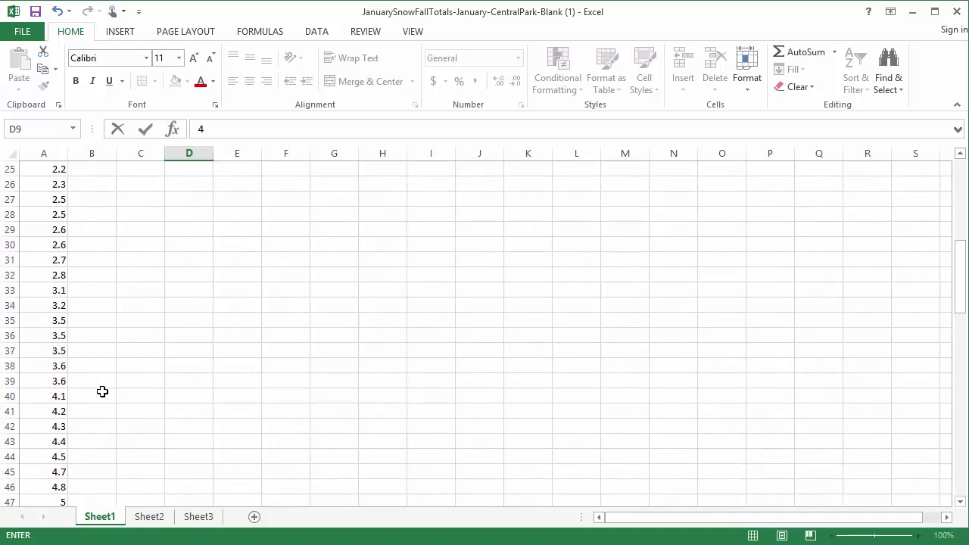
pyautogui.scroll(4, 102, 392)
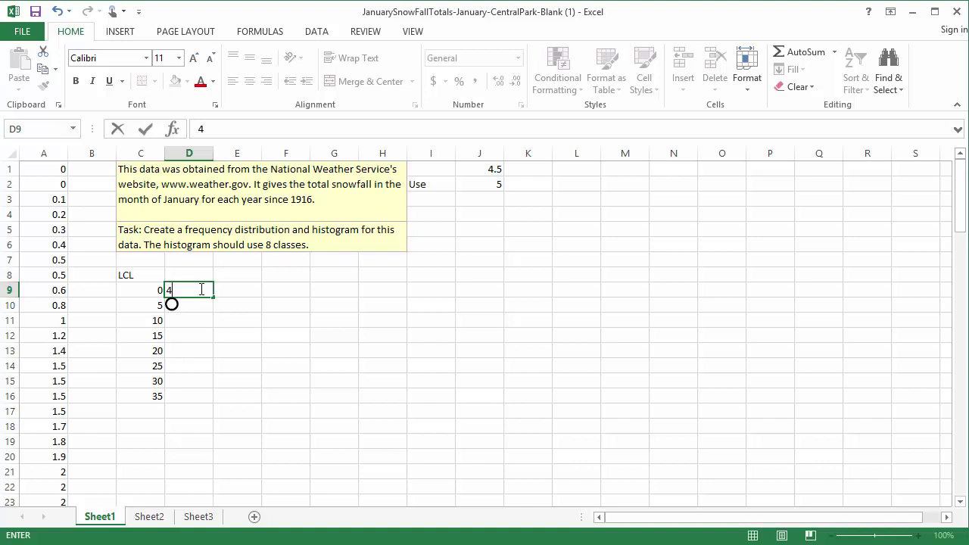
pyautogui.press('BackSpace')
pyautogui.write('4.9')
pyautogui.press('Return')
pyautogui.write('9.9')
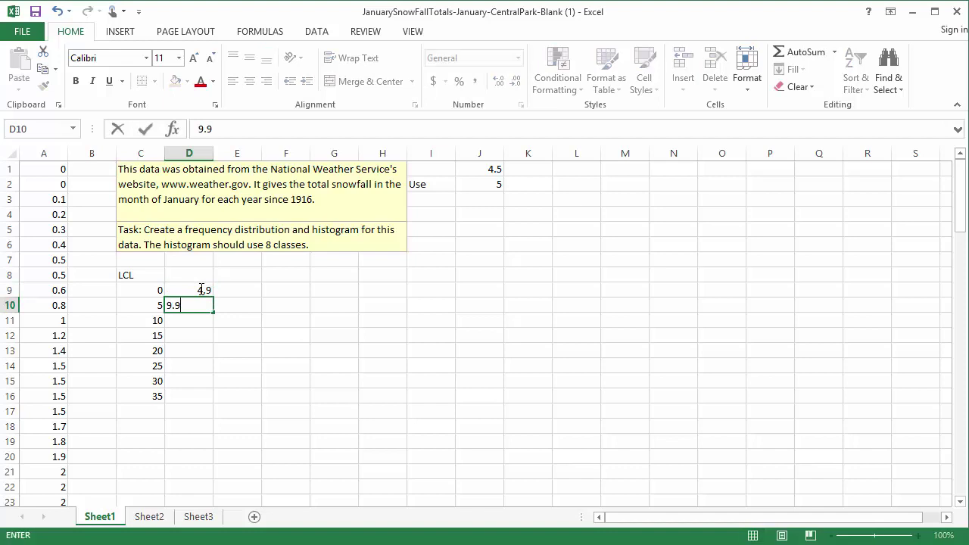
pyautogui.press('Tab')
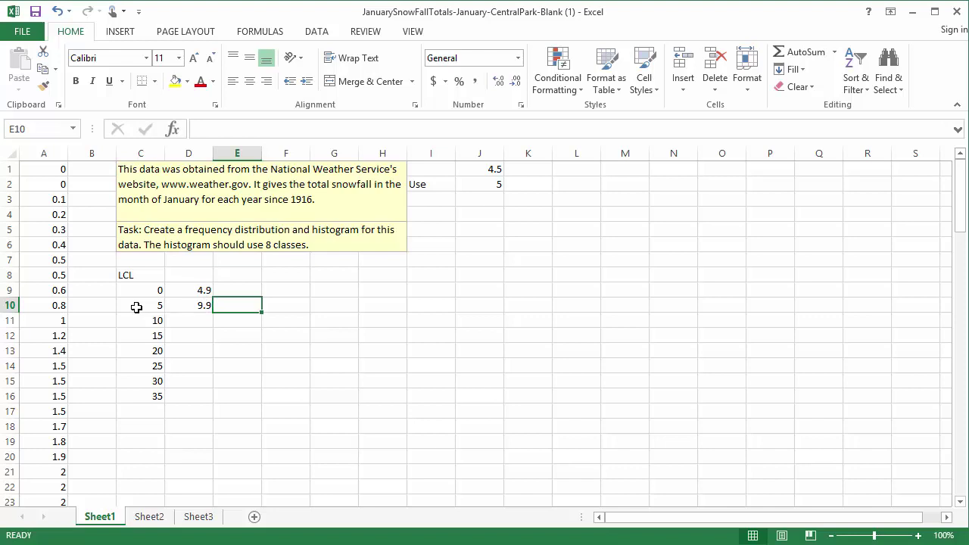
# - Enter the heading UCL in D8 and extend the upper class limit series from D9:D10 down to 39.9 in D16
pyautogui.scroll(-5, 134, 364)
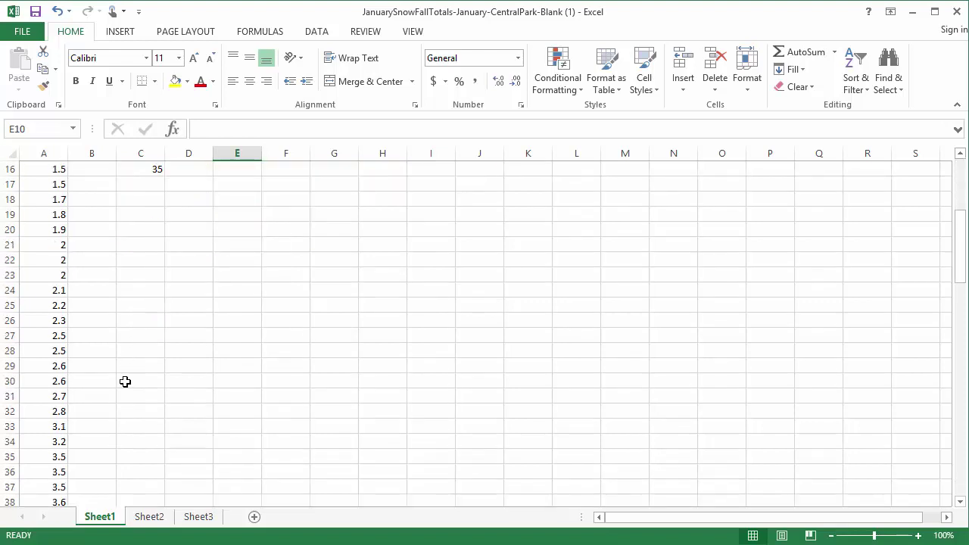
pyautogui.scroll(-7, 125, 381)
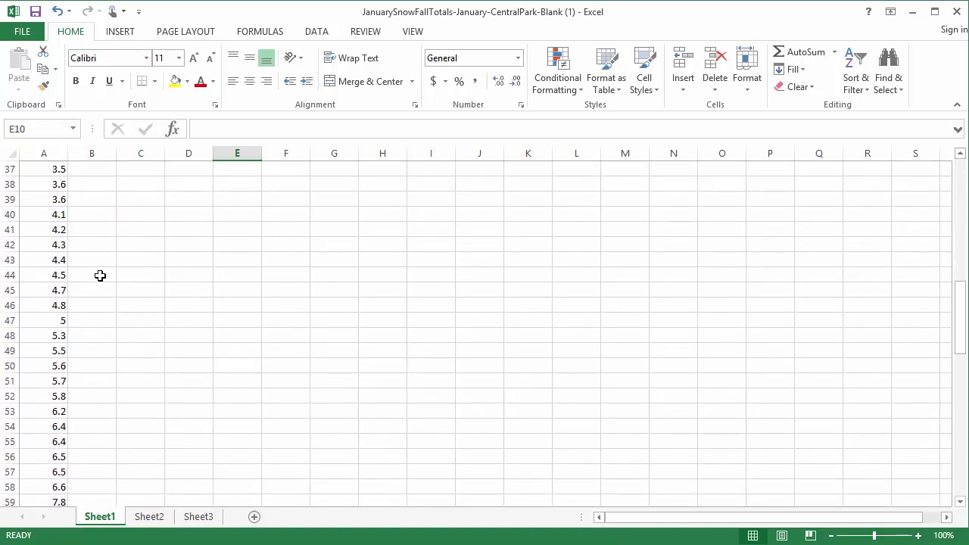
pyautogui.scroll(11, 188, 323)
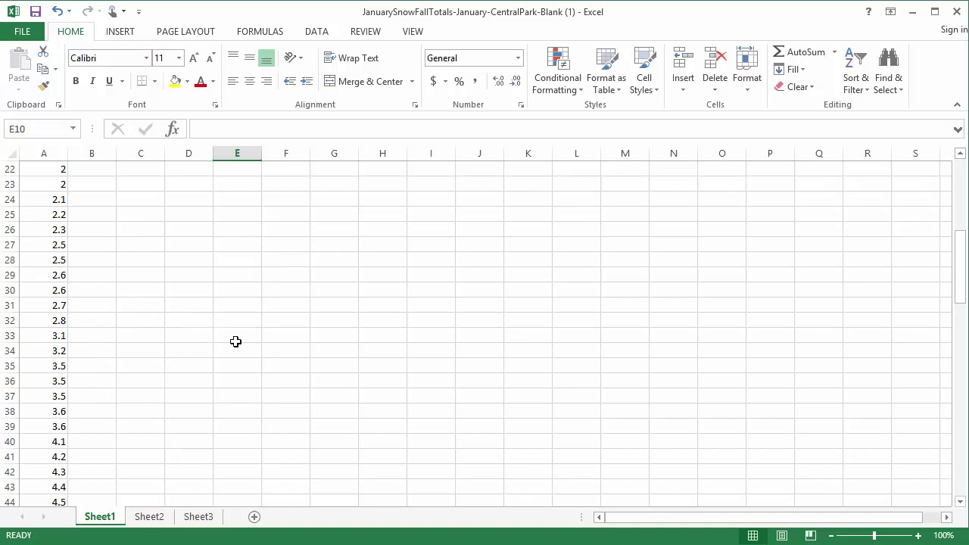
pyautogui.scroll(1, 236, 342)
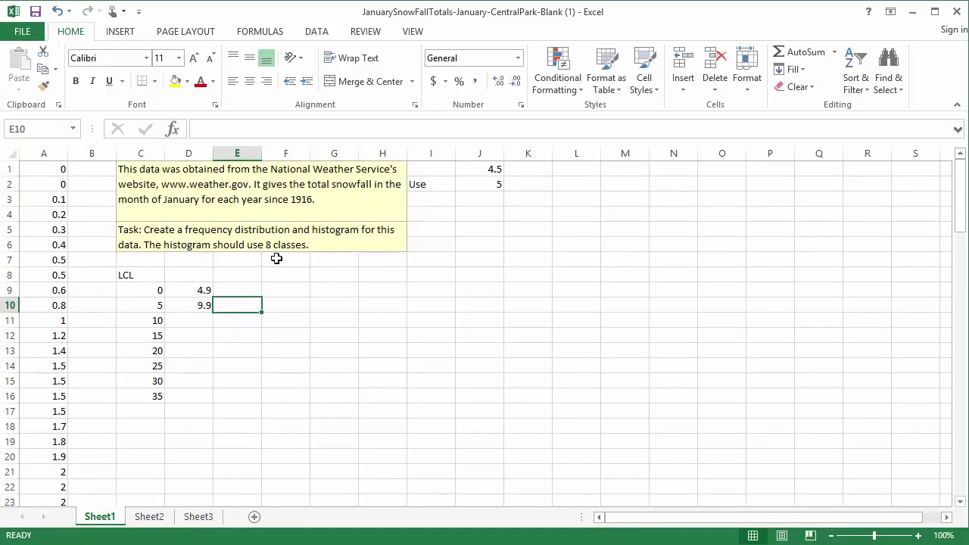
pyautogui.click(194, 278)
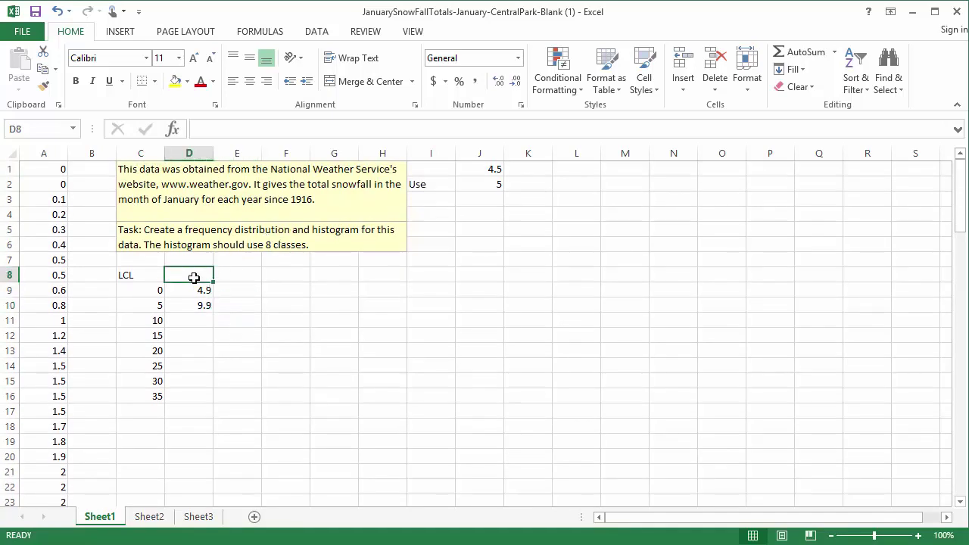
pyautogui.write('UCL')
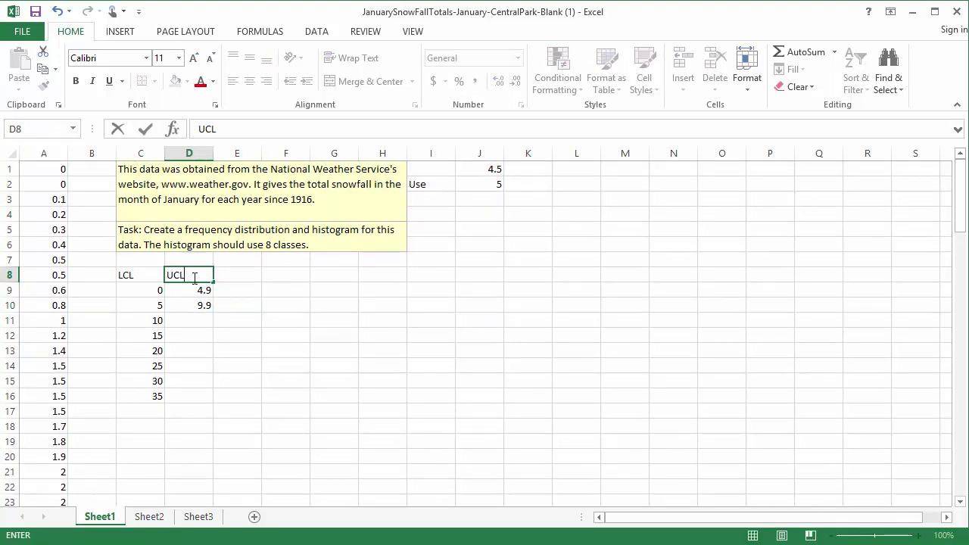
pyautogui.press('Return')
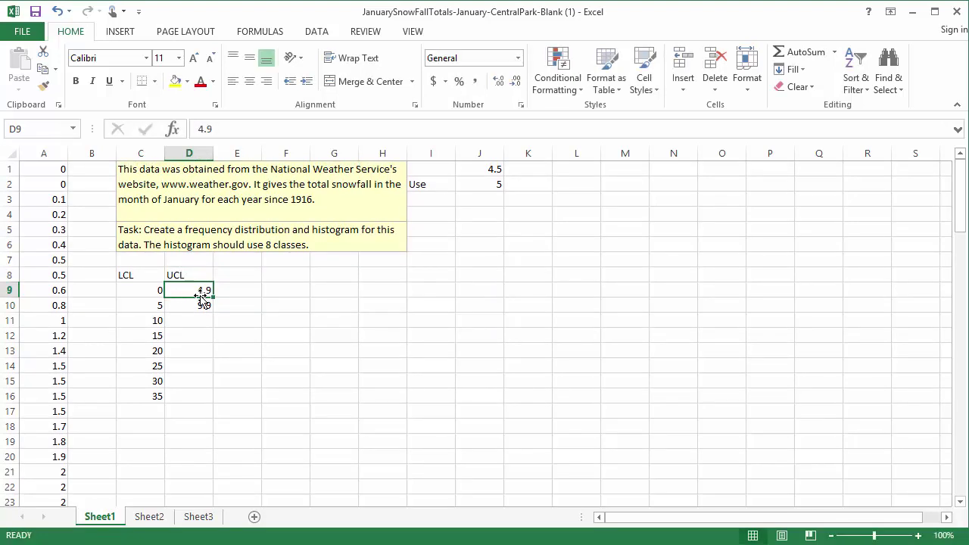
pyautogui.click(204, 306)
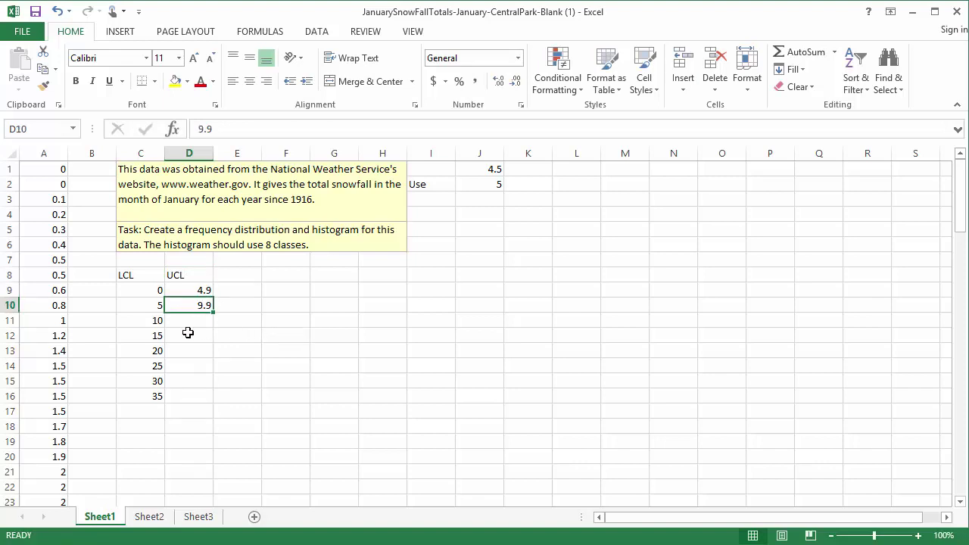
pyautogui.moveTo(190, 294); pyautogui.dragTo(210, 399)
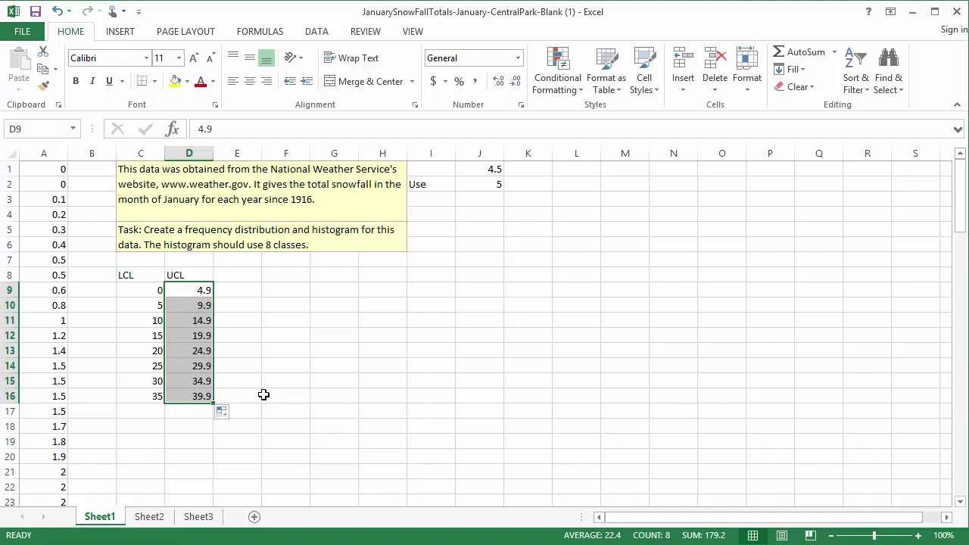
# - Count the snowfall values belonging to the first class, 0 to 4.9, by selecting A1:A46
pyautogui.click(67, 178)
pyautogui.click(49, 169)
pyautogui.moveTo(49, 168); pyautogui.dragTo(49, 442)
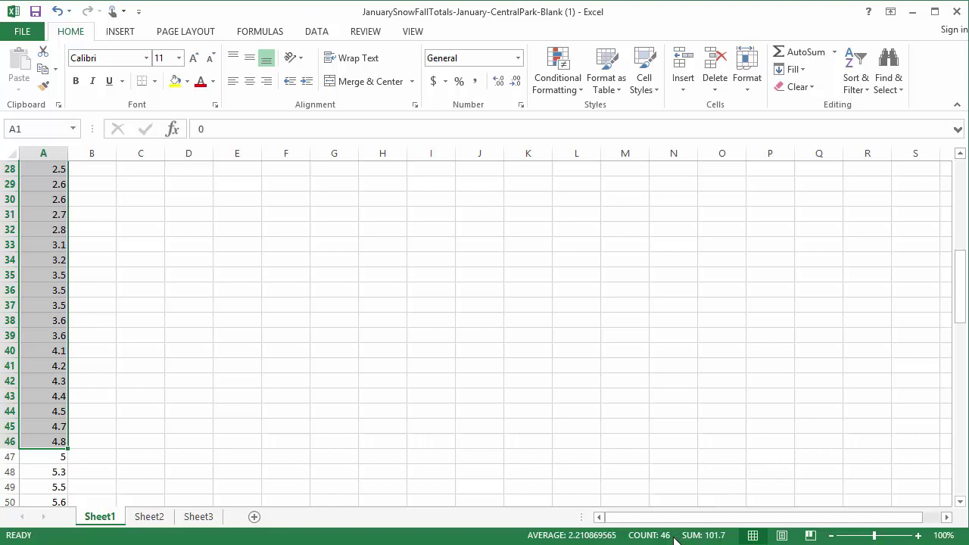
pyautogui.scroll(9, 368, 409)
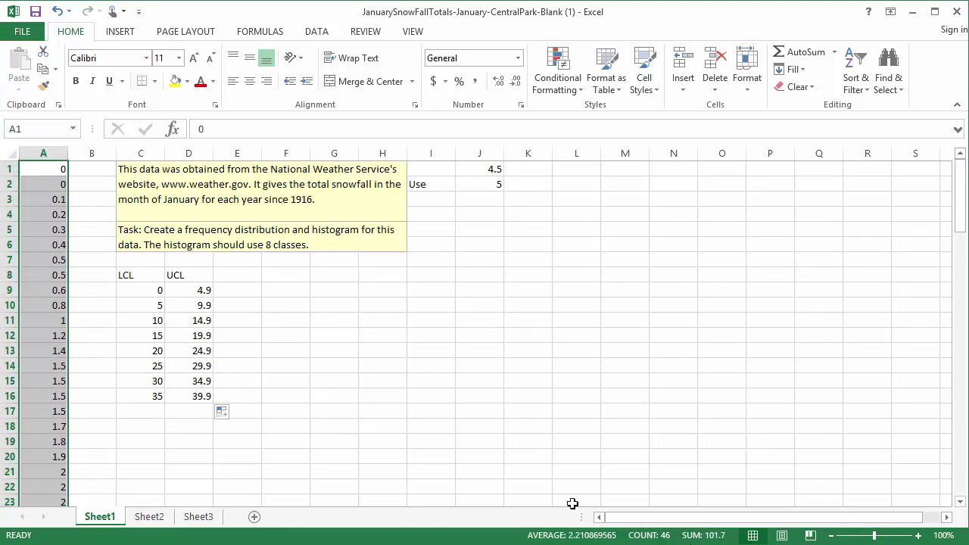
# - Enter the heading Frequency in E8 and the first class's frequency, 46, in E9
pyautogui.click(238, 275)
pyautogui.write('Fre')
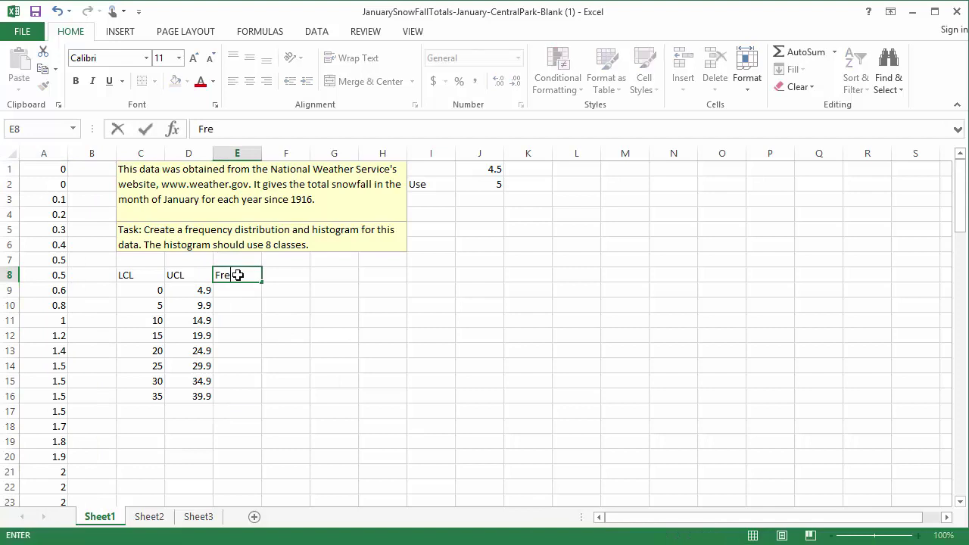
pyautogui.write('quency')
pyautogui.press('Return')
pyautogui.write('46')
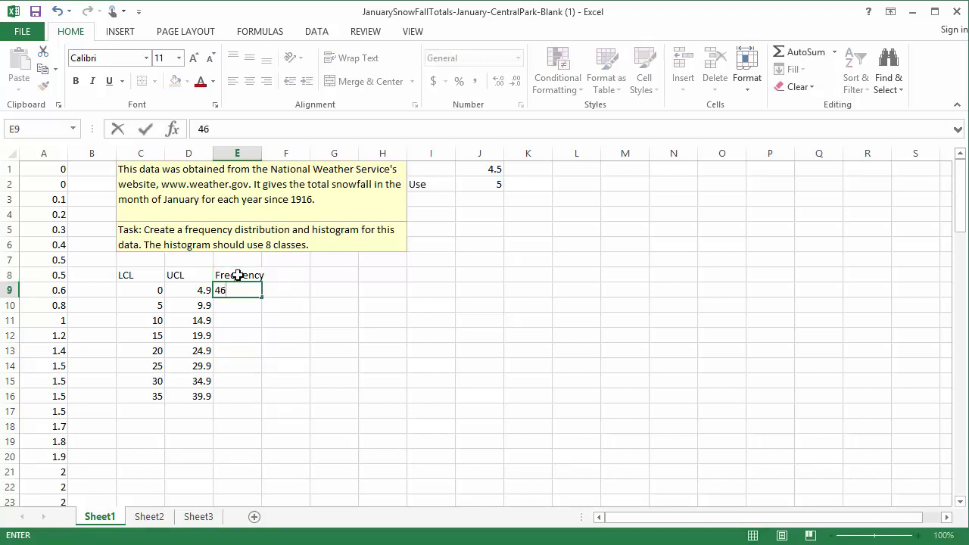
pyautogui.press('Return')
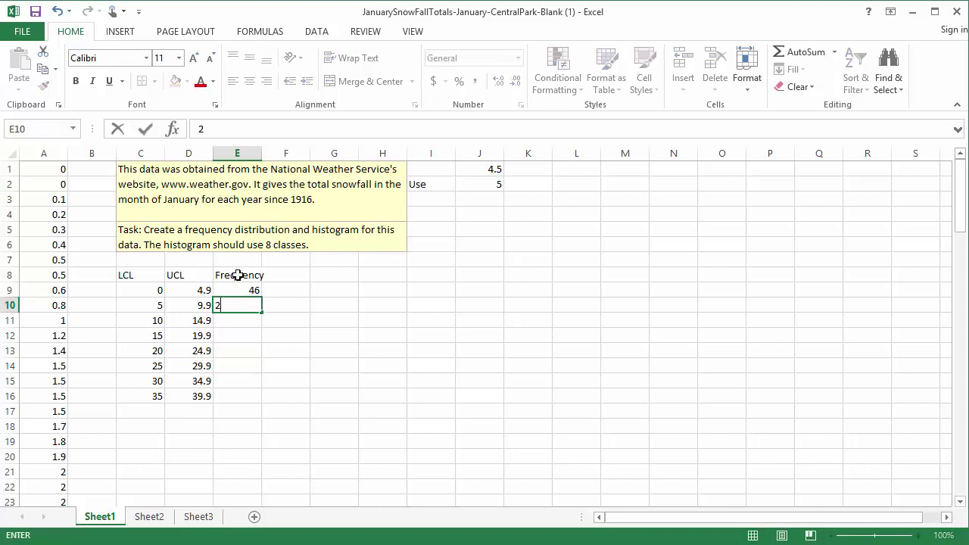
# - Enter the remaining class frequencies 27, 15, 5, 3, 3, 0 and 1 in E10:E16
pyautogui.write('27')
pyautogui.press('Return')
pyautogui.write('15')
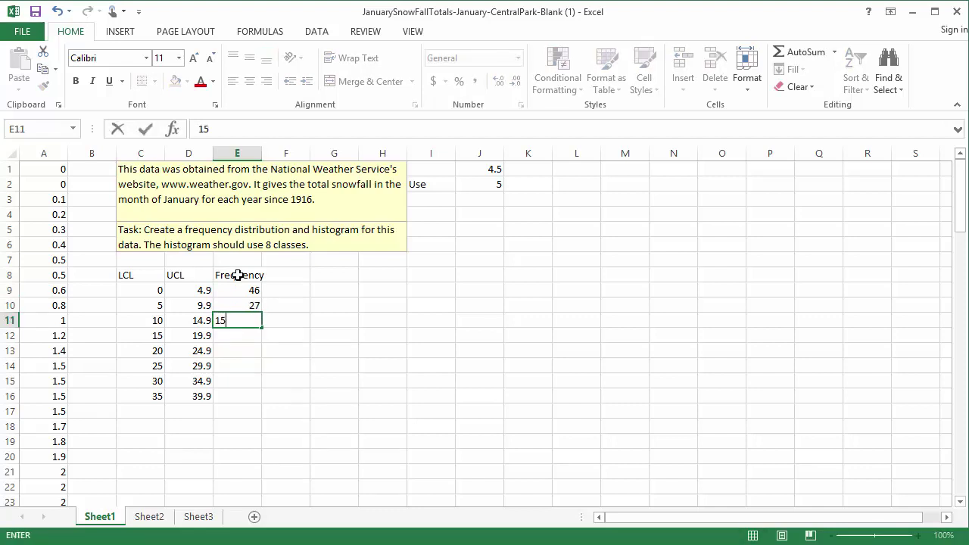
pyautogui.press('Return')
pyautogui.write('5')
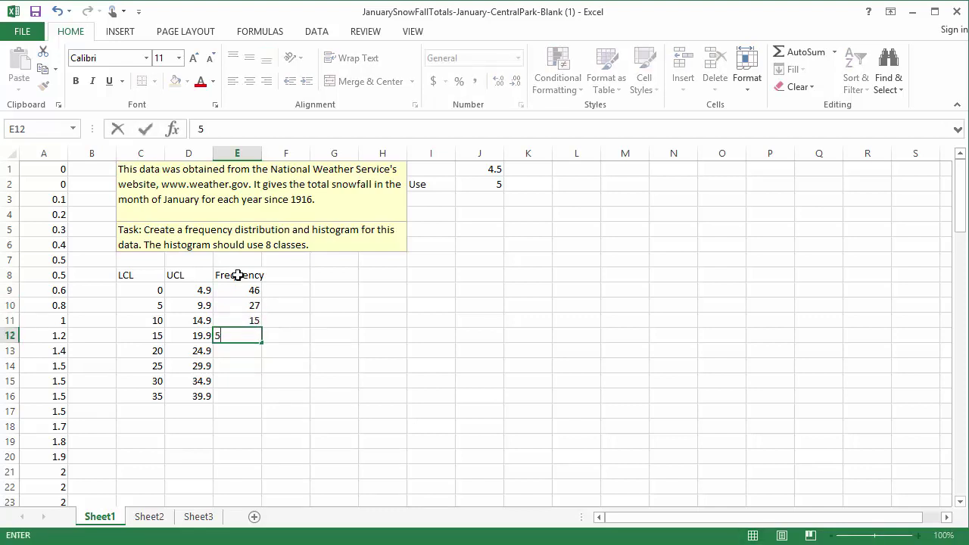
pyautogui.press('Return')
pyautogui.write('3')
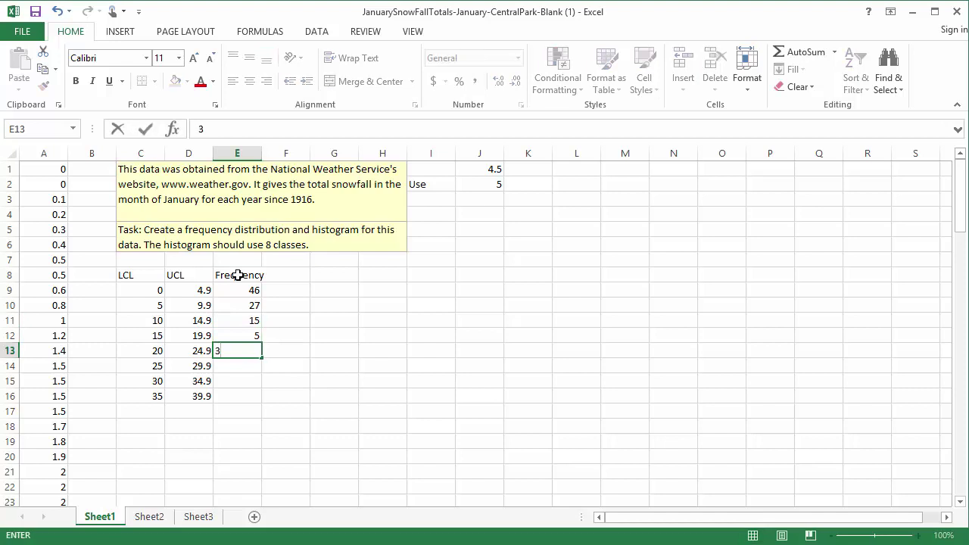
pyautogui.press('Return')
pyautogui.write('3')
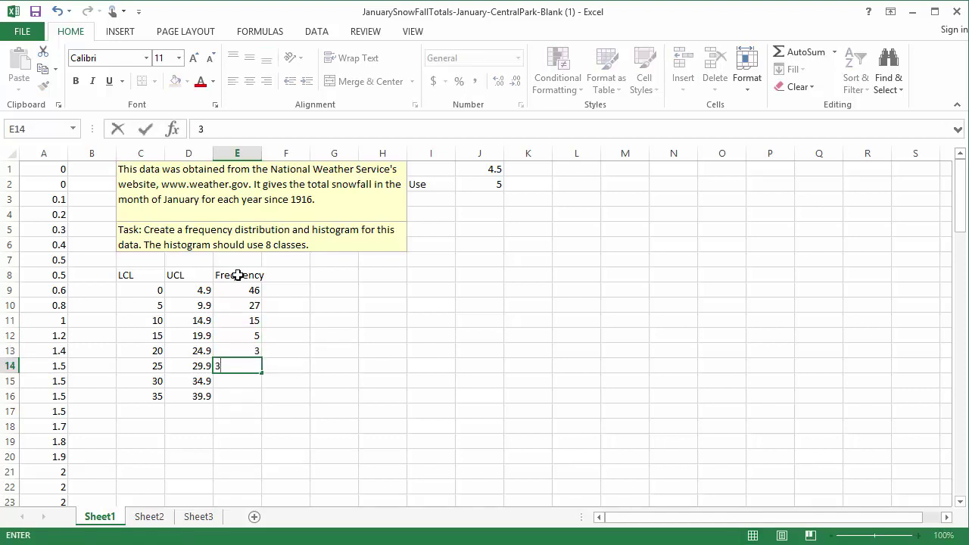
pyautogui.press('Return')
pyautogui.write('0')
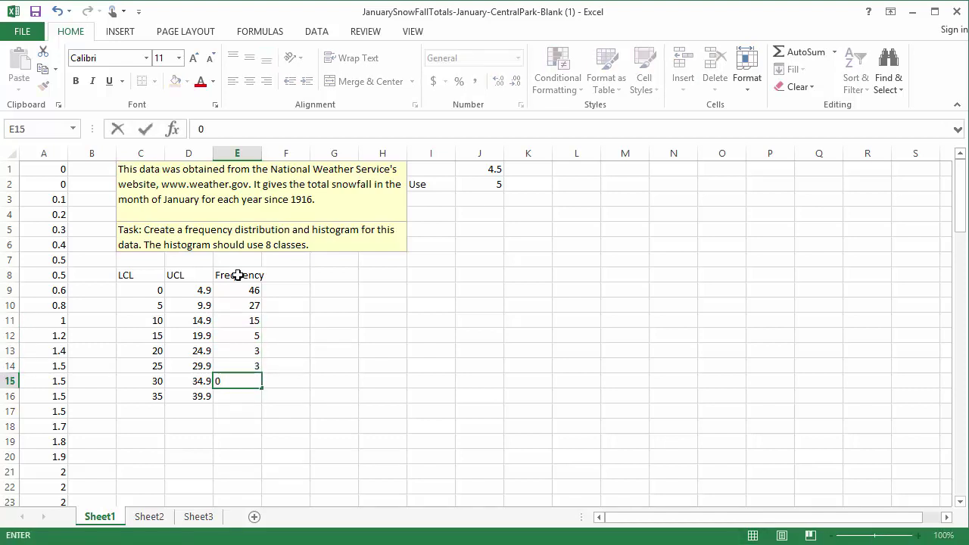
pyautogui.press('Return')
pyautogui.write('1')
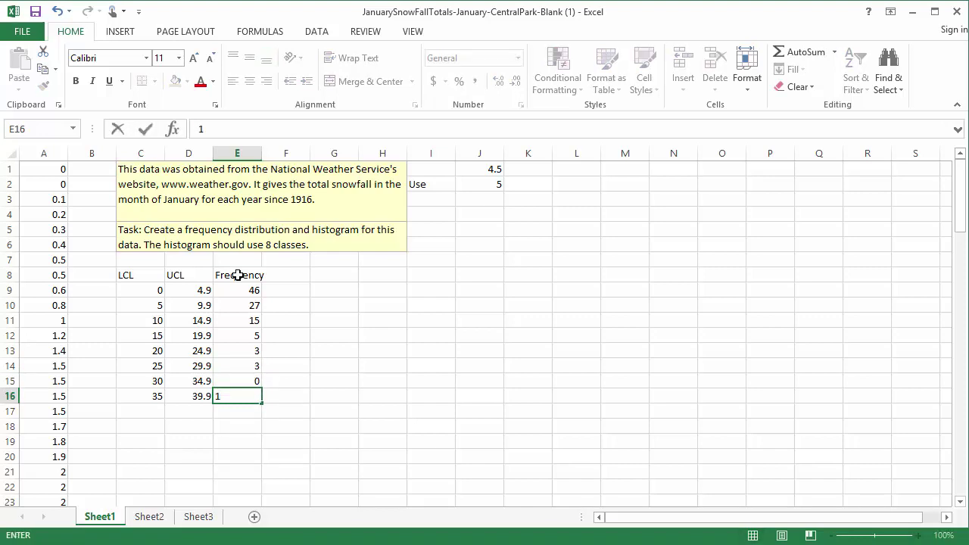
pyautogui.press('Return')
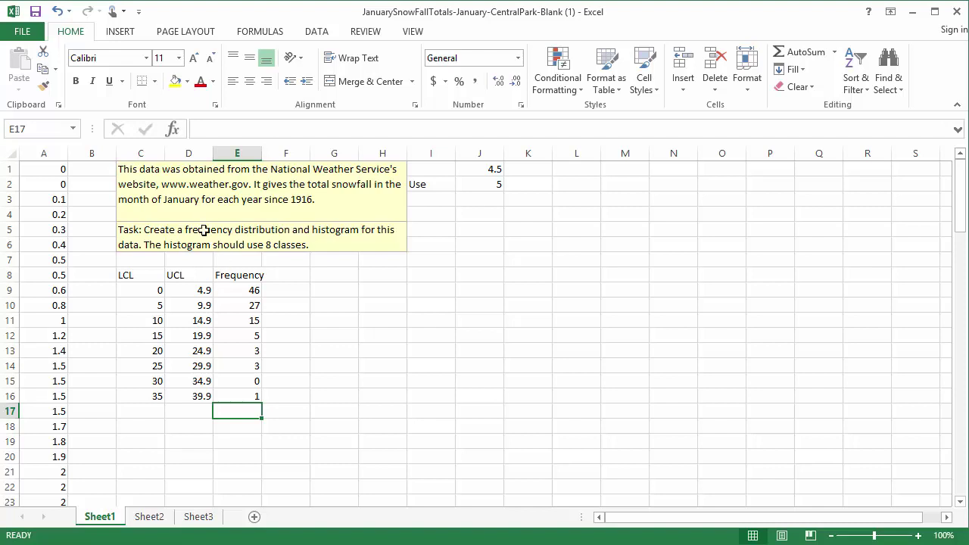
# - Insert a 2-D clustered column chart of the frequencies in E9:E16
pyautogui.click(240, 291)
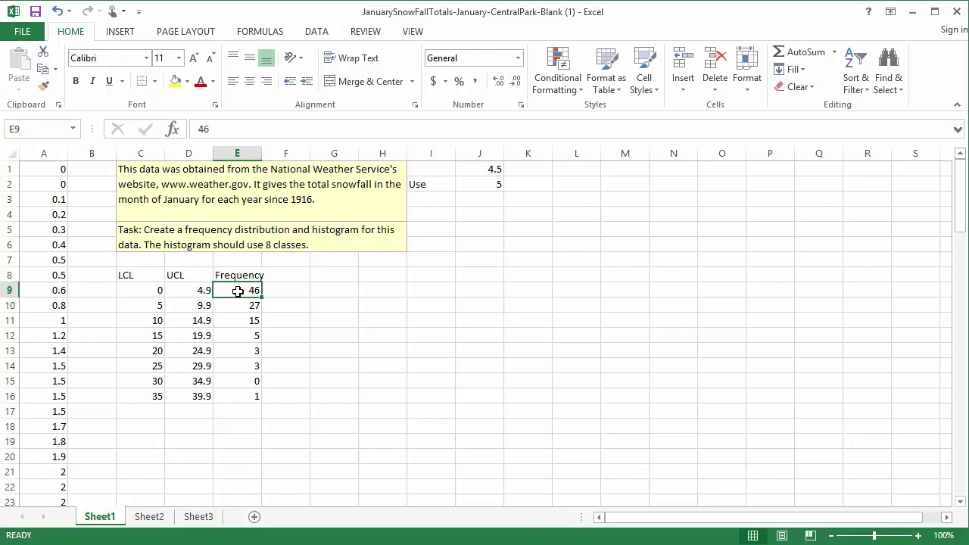
pyautogui.moveTo(238, 292); pyautogui.dragTo(237, 394)
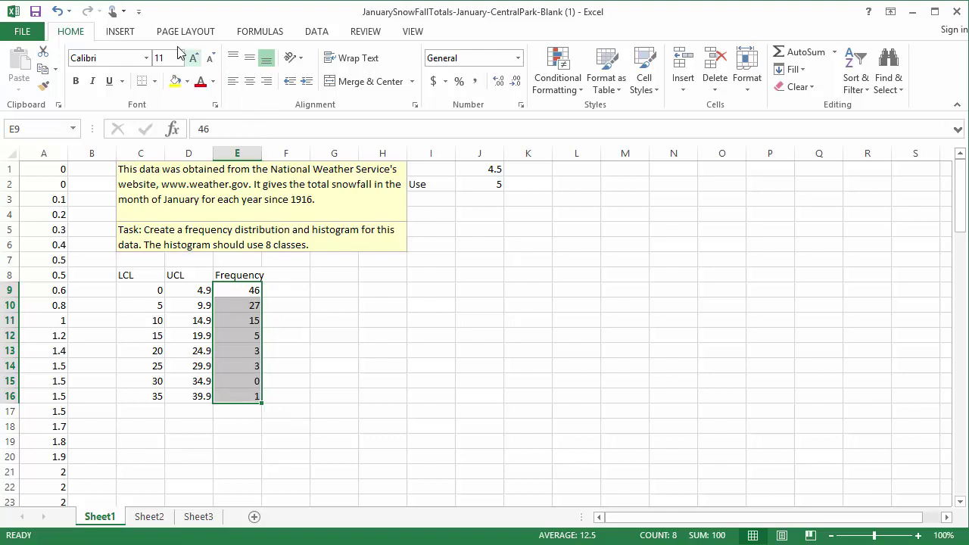
pyautogui.click(123, 32)
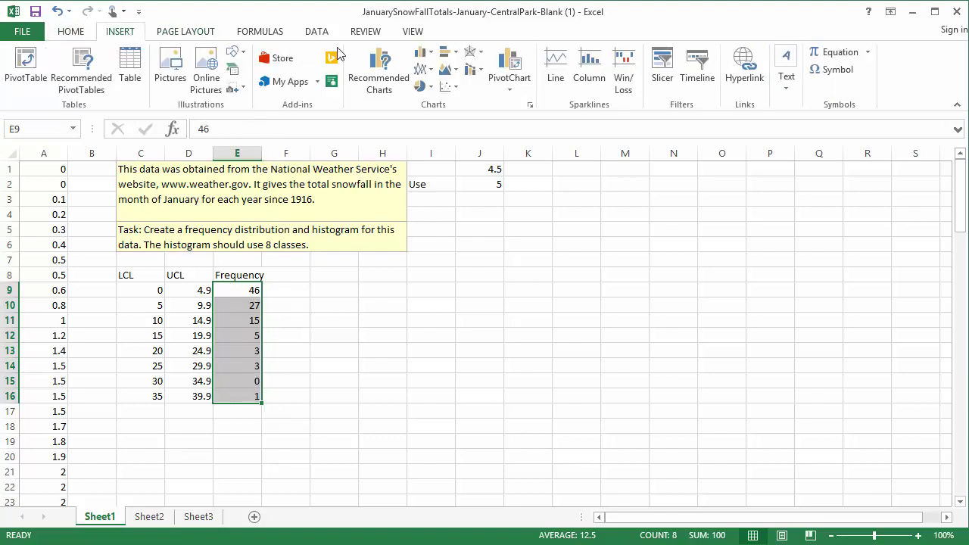
pyautogui.click(422, 58)
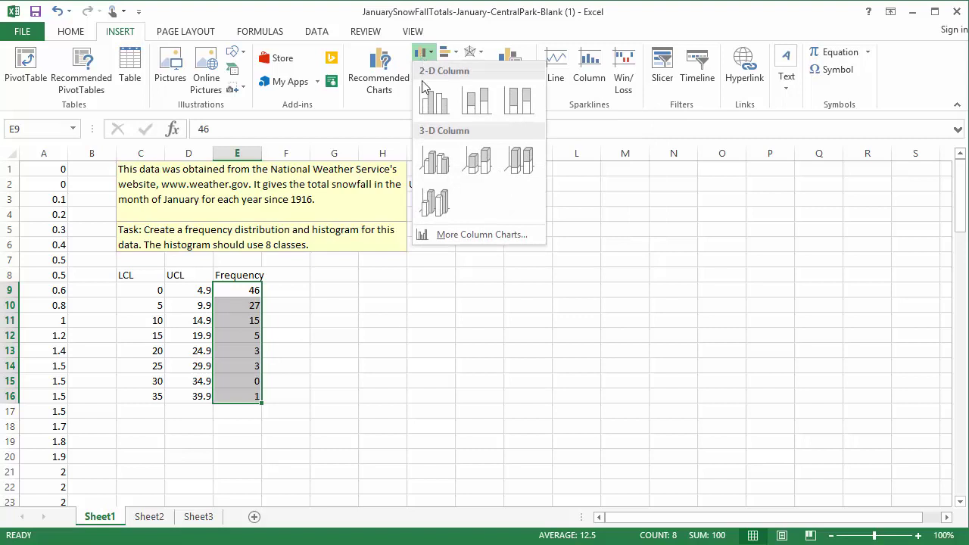
pyautogui.click(431, 104)
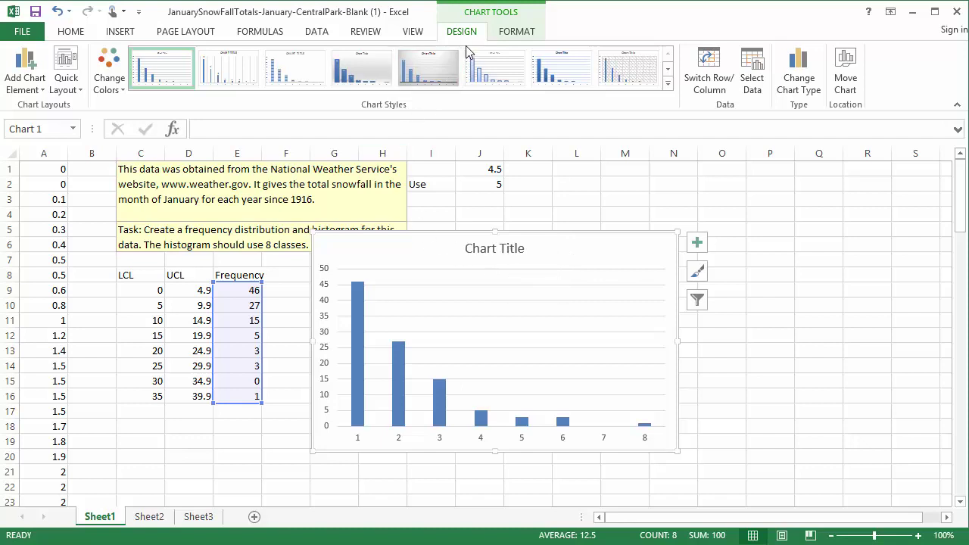
# - Apply the quick layout with gapless columns and axis titles, and move the chart clear of column H, starting around column J
pyautogui.click(62, 83)
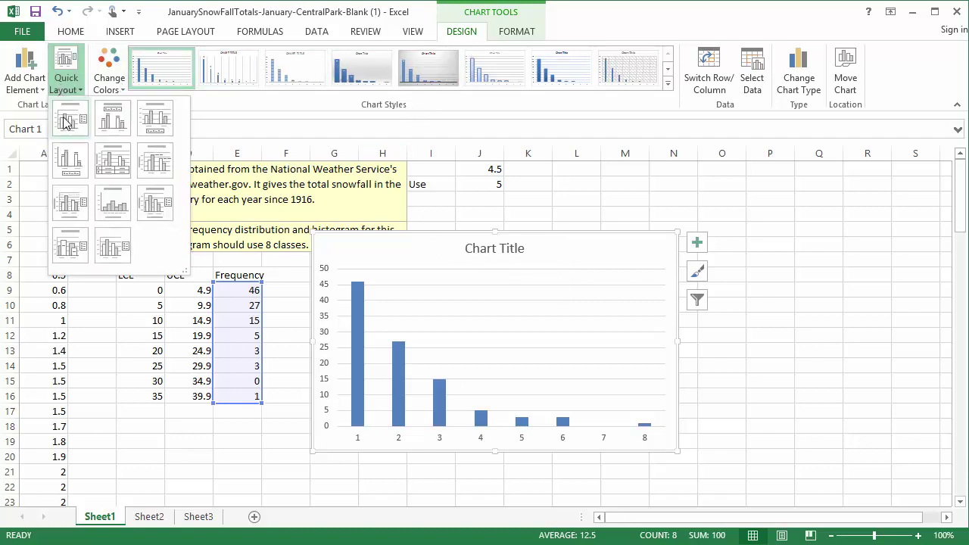
pyautogui.click(112, 209)
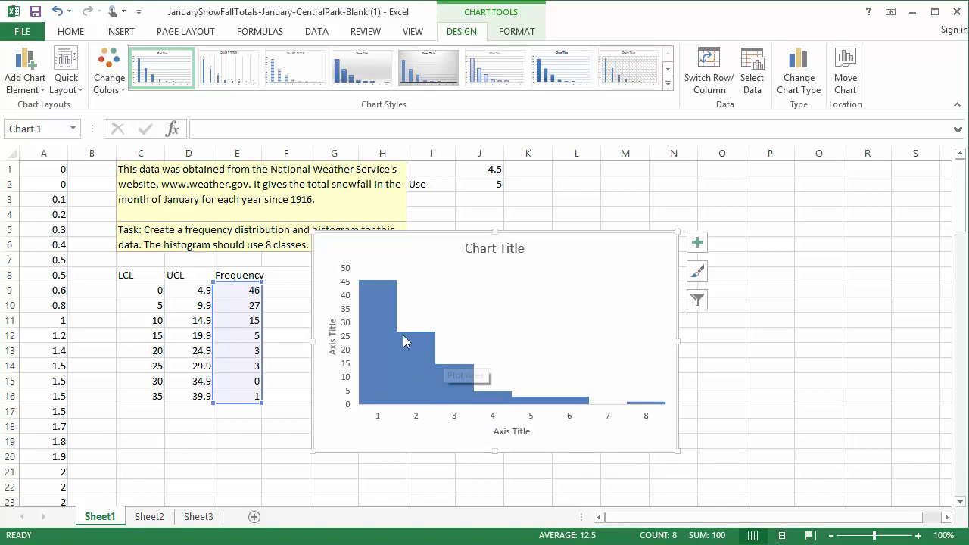
pyautogui.moveTo(395, 251); pyautogui.dragTo(533, 250)
# - Enter the class labels in H9:H16, from 0 to 4.9, 5 to 9.9 and 10 to 14.9 through 35 to 39.9
pyautogui.click(383, 291)
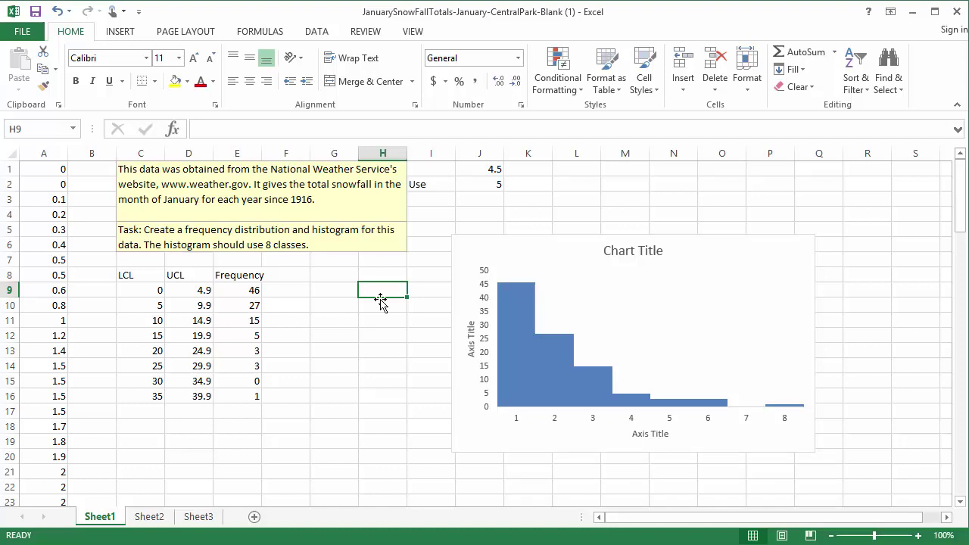
pyautogui.write('0 to')
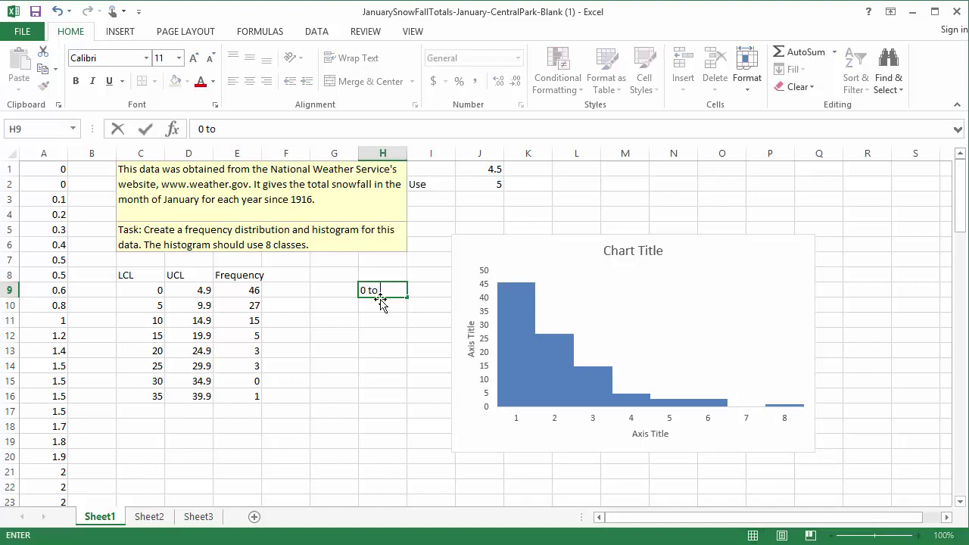
pyautogui.write(' 4.9')
pyautogui.press('Return')
pyautogui.write('5')
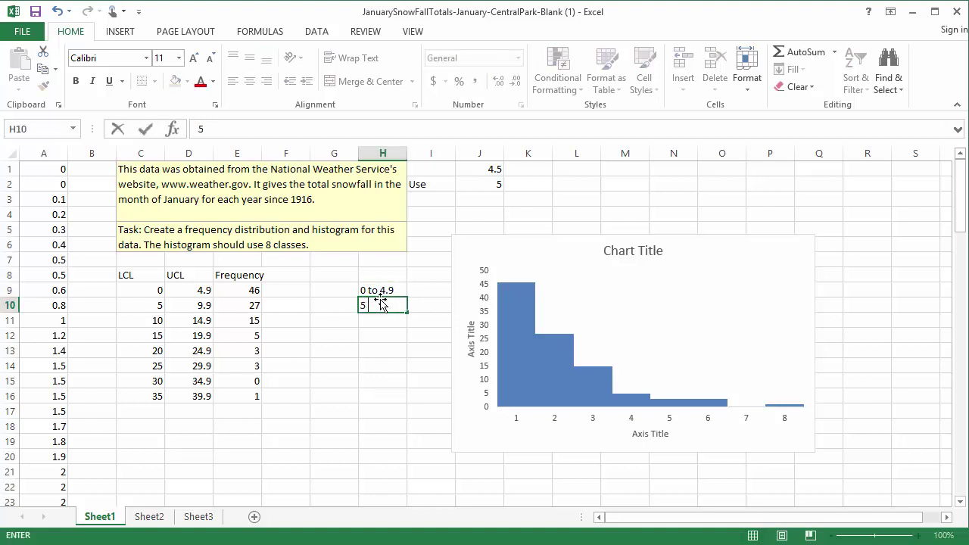
pyautogui.write(' to 9.9')
pyautogui.press('Return')
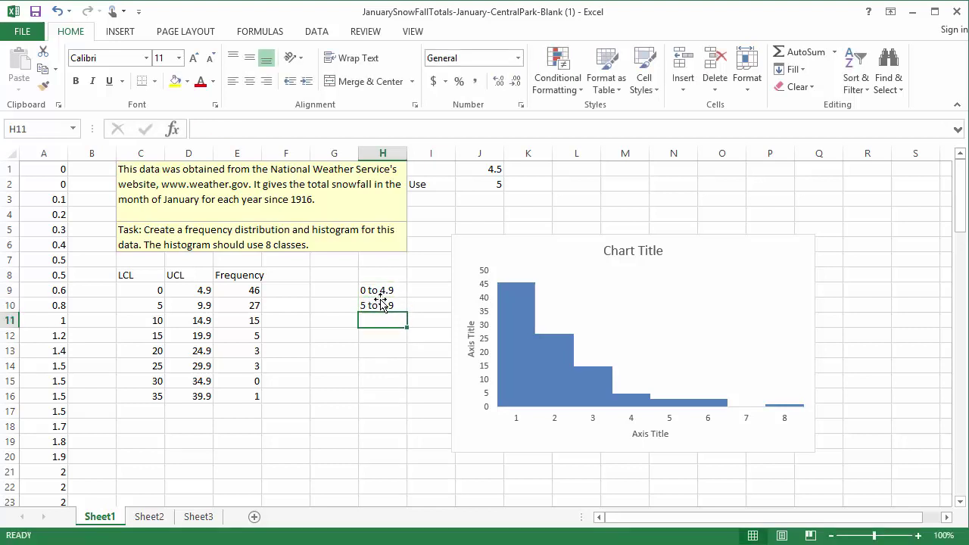
pyautogui.write('10 to 14')
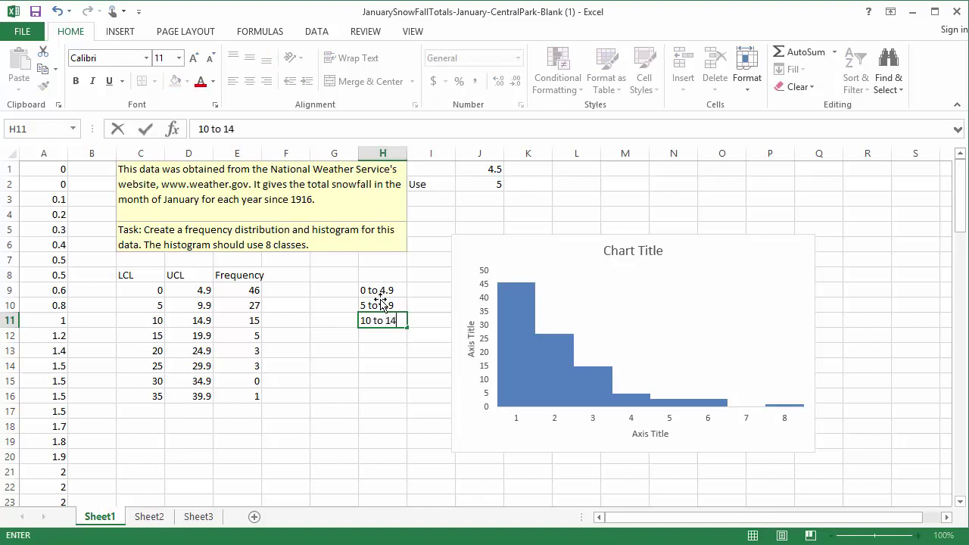
pyautogui.write('.9')
pyautogui.press('Return')
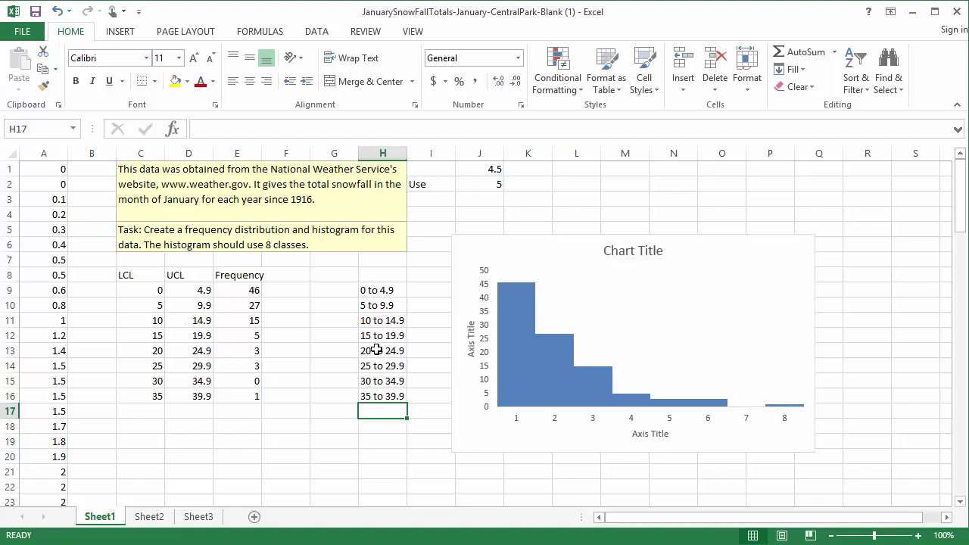
# - Set the histogram's horizontal axis labels to the class ranges in H9:H16
pyautogui.click(525, 257)
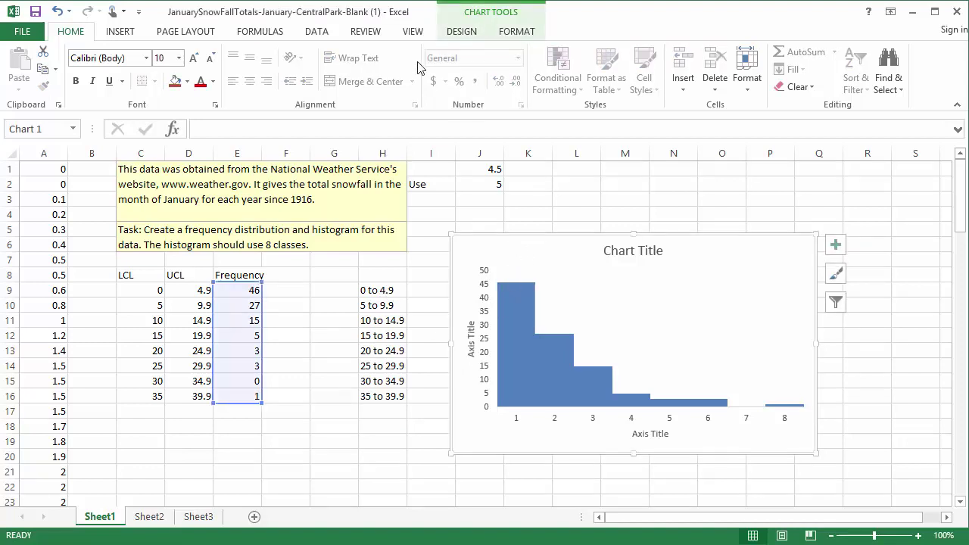
pyautogui.click(453, 33)
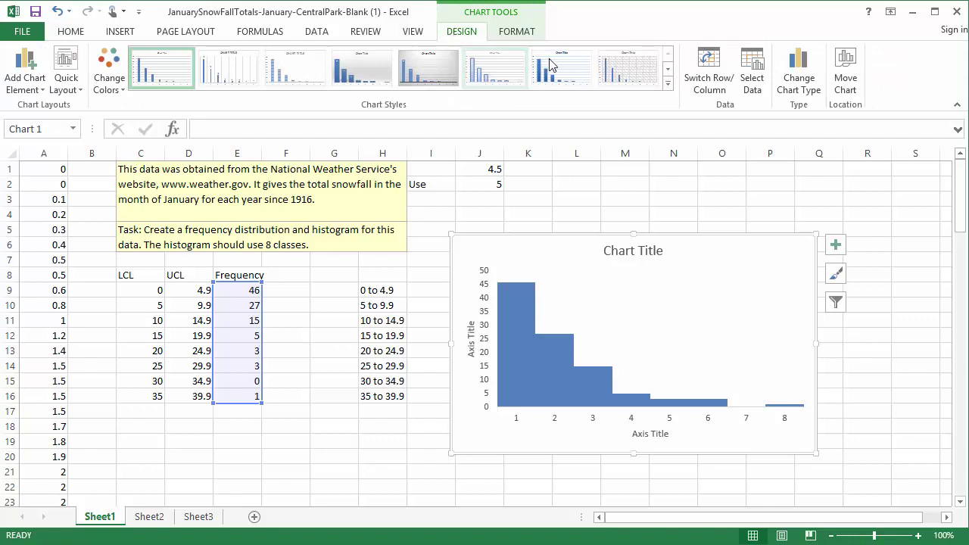
pyautogui.click(748, 75)
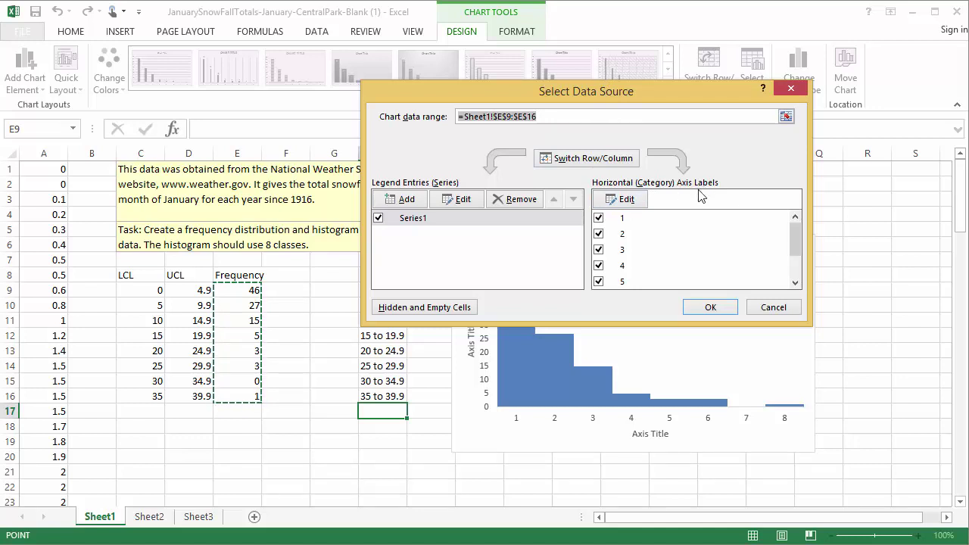
pyautogui.press('Escape')
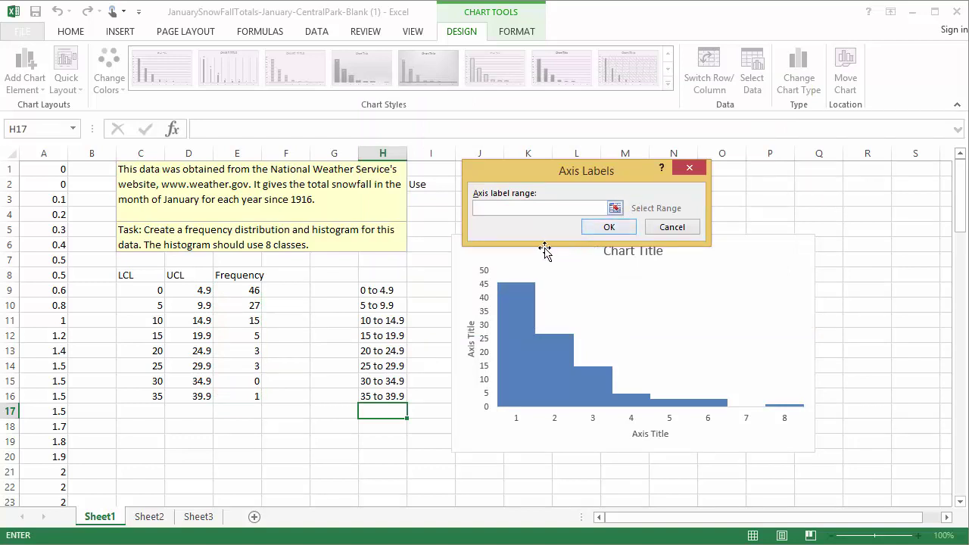
pyautogui.moveTo(382, 290); pyautogui.dragTo(388, 393)
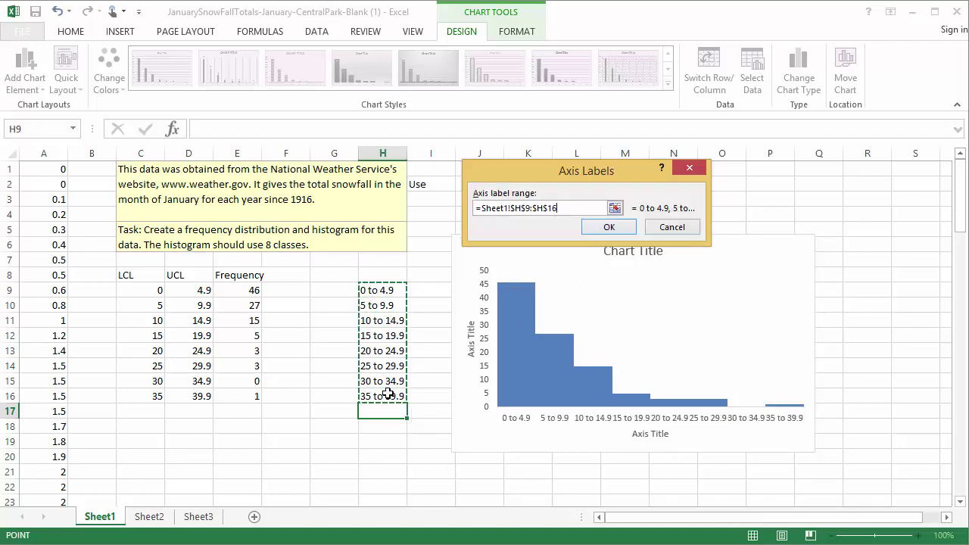
pyautogui.click(609, 227)
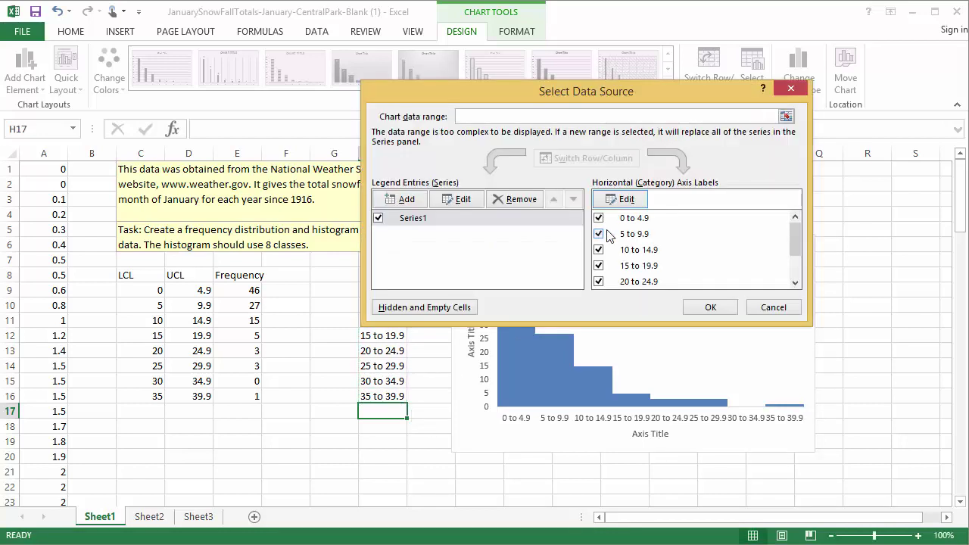
pyautogui.click(711, 310)
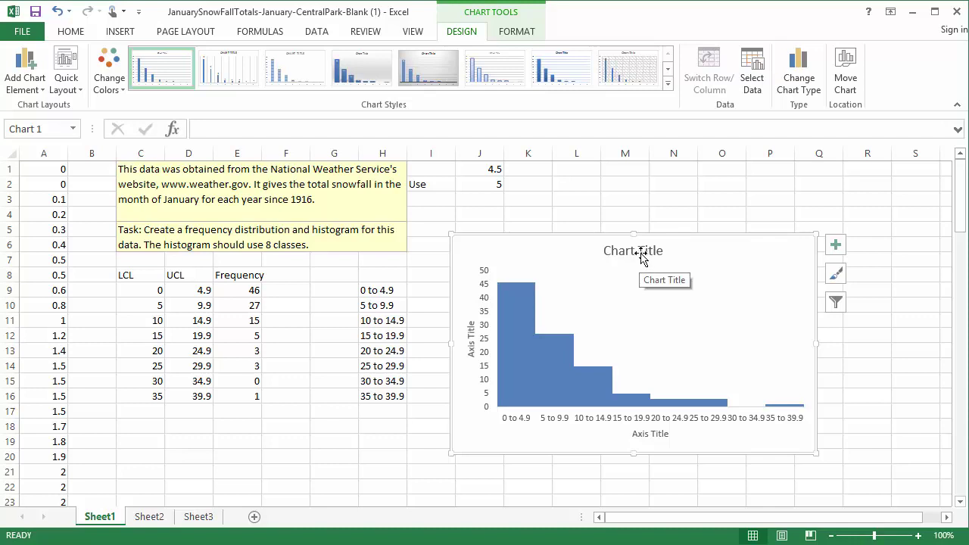
# - Change the histogram's chart title to "January Snowfall in Central Park, 1916 - 2016"
pyautogui.click(640, 247)
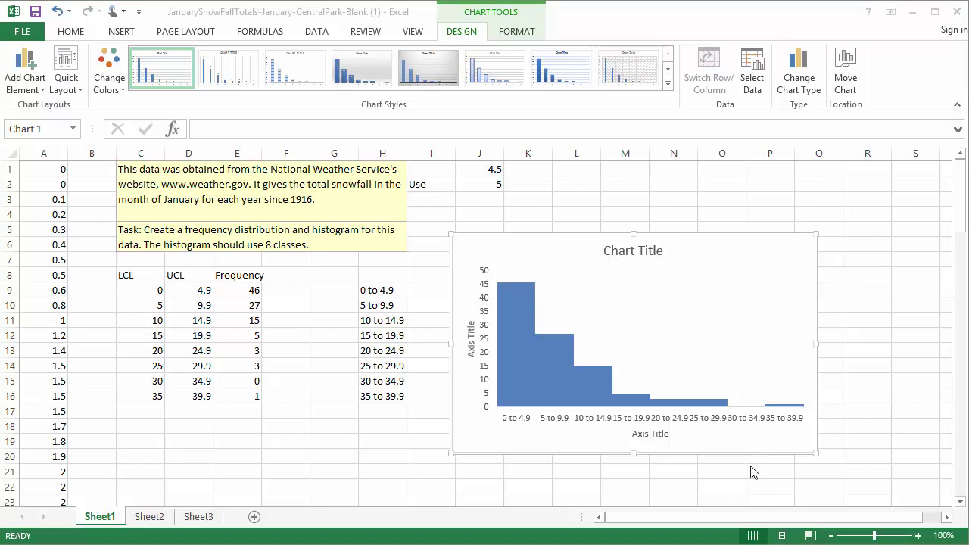
pyautogui.click(628, 252)
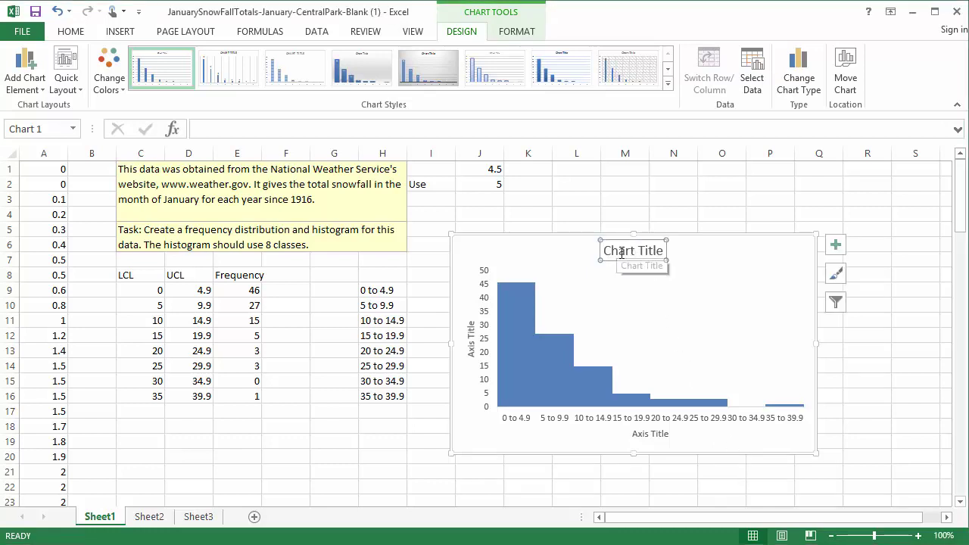
pyautogui.click(625, 253)
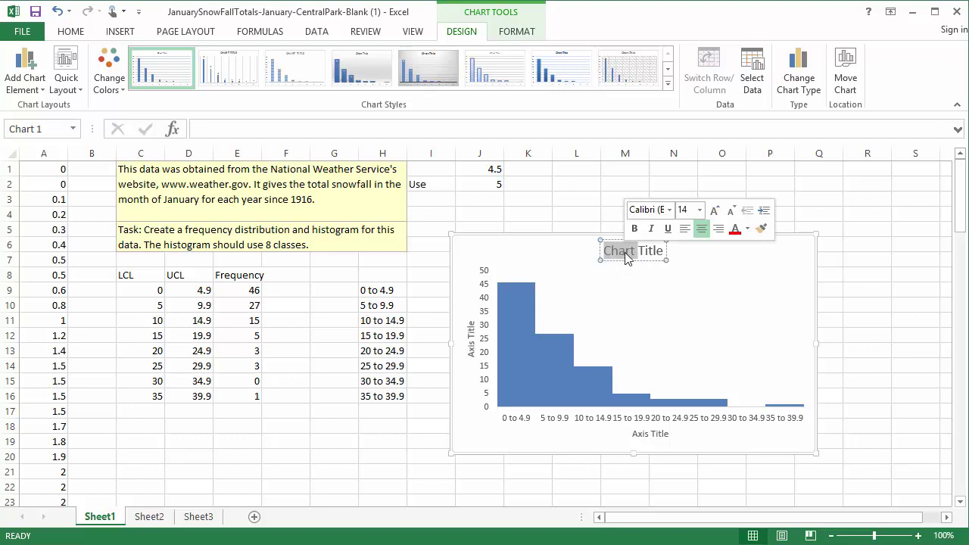
pyautogui.tripleClick(627, 252)
pyautogui.write('Ta')
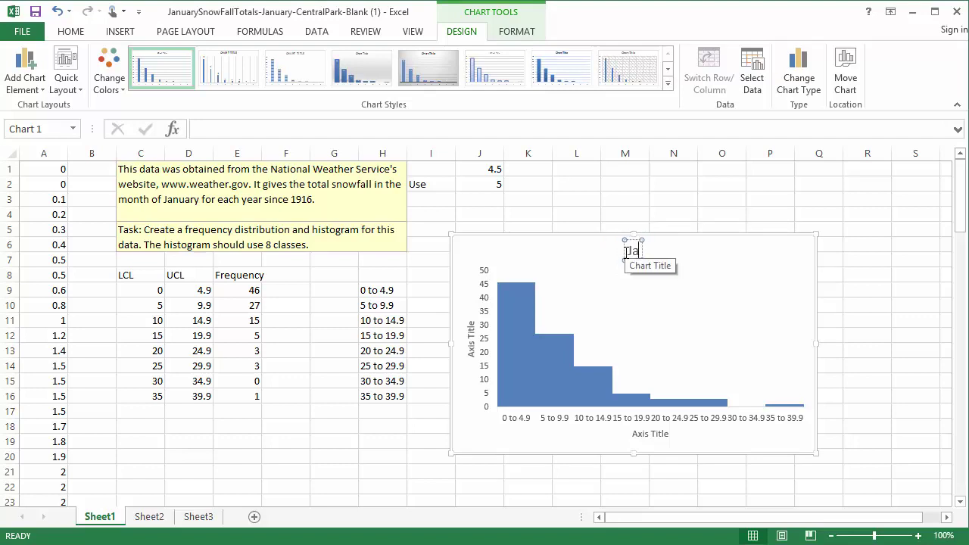
pyautogui.write('nuary Snowfall')
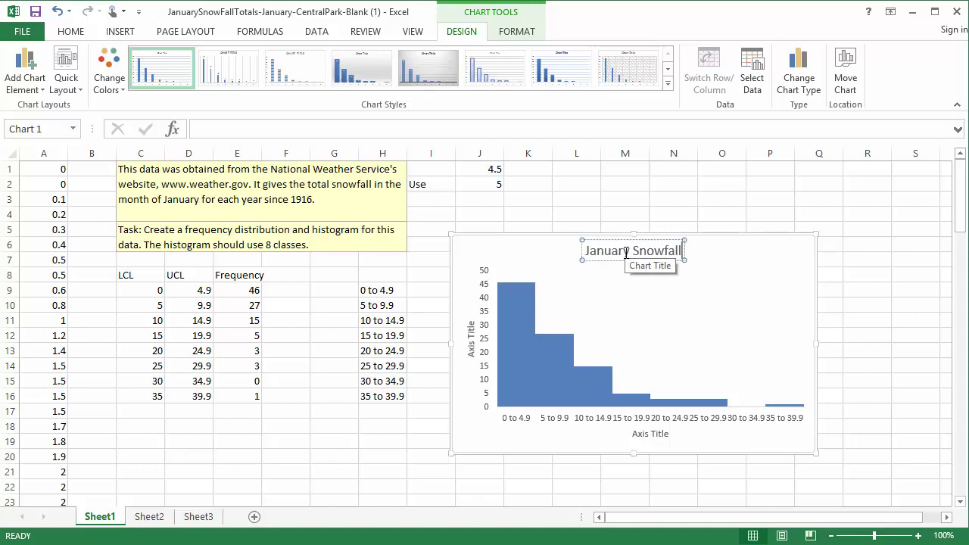
pyautogui.write(' in Centra')
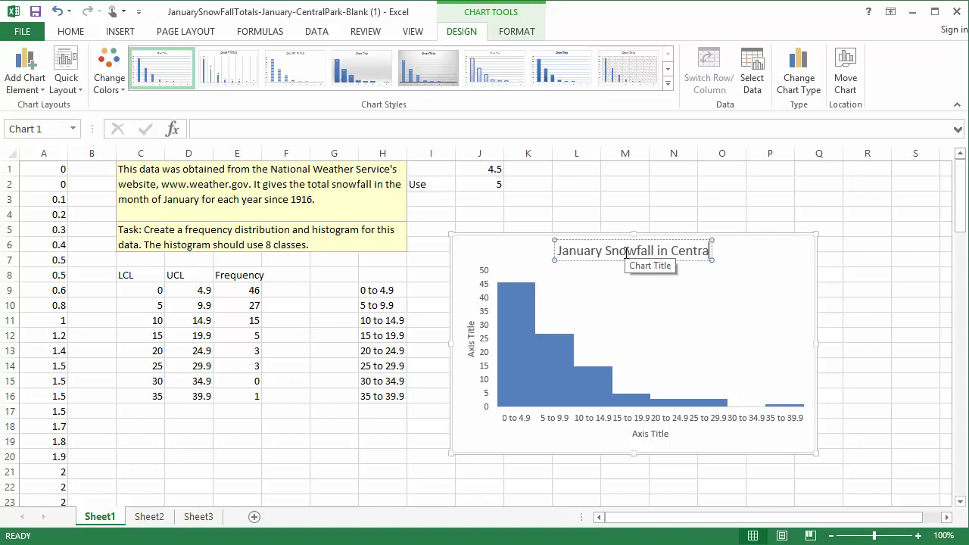
pyautogui.write('l Park, 19')
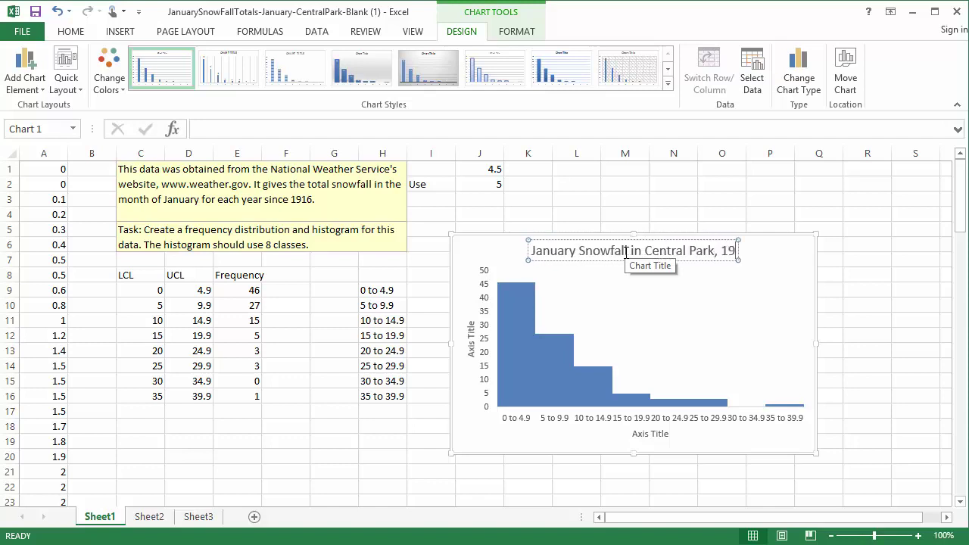
pyautogui.write('16 - 20')
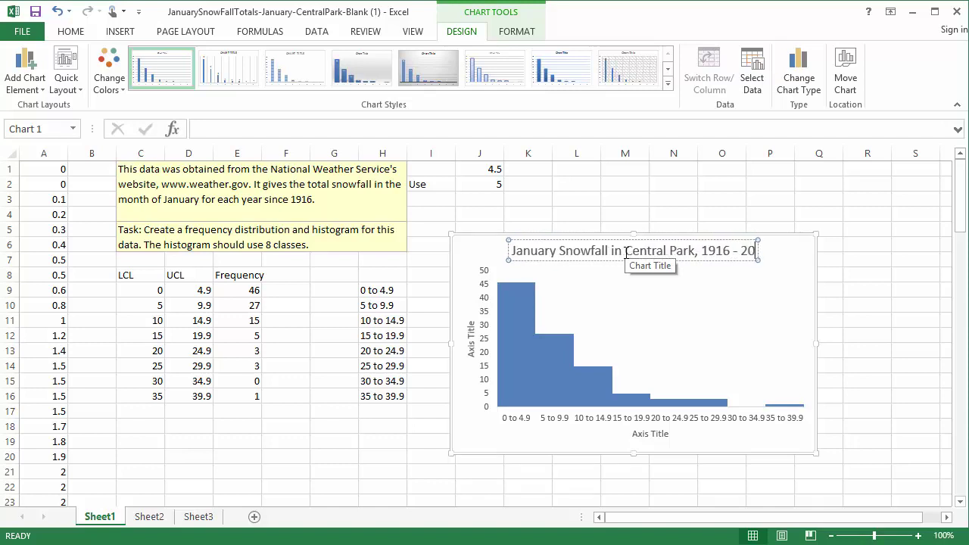
pyautogui.write('16')
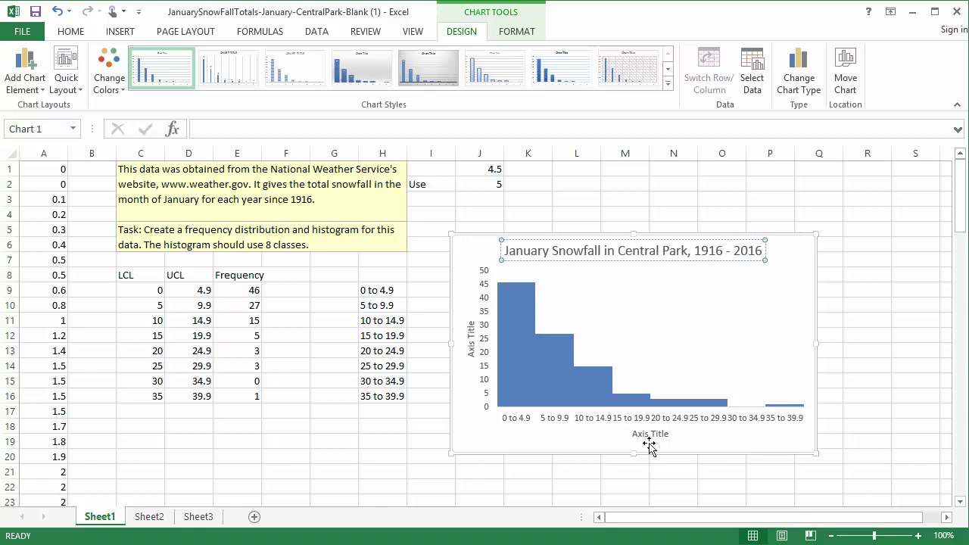
# - Change the histogram's horizontal axis title to "Snowfall (inches)"
pyautogui.click(644, 435)
pyautogui.tripleClick(644, 435)
pyautogui.write('Inc')
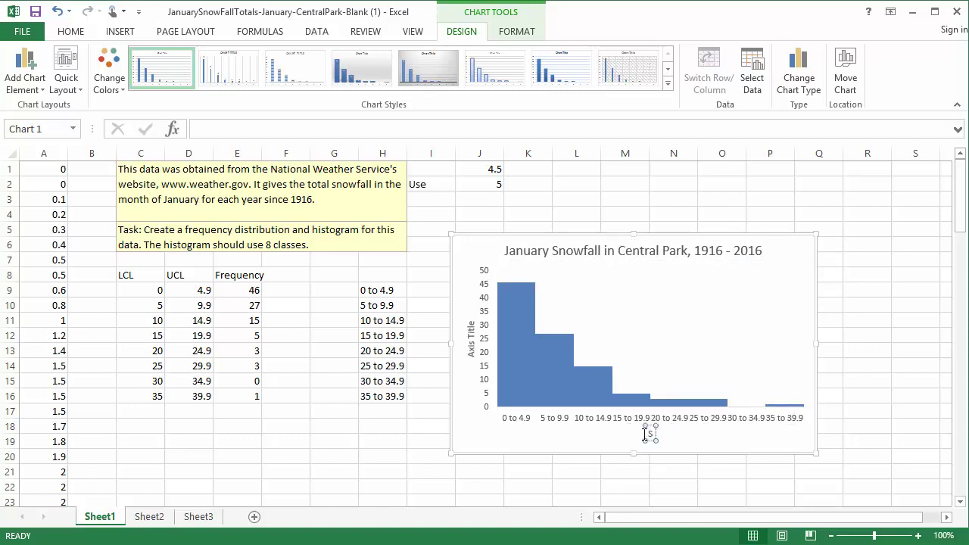
pyautogui.write('wfall (')
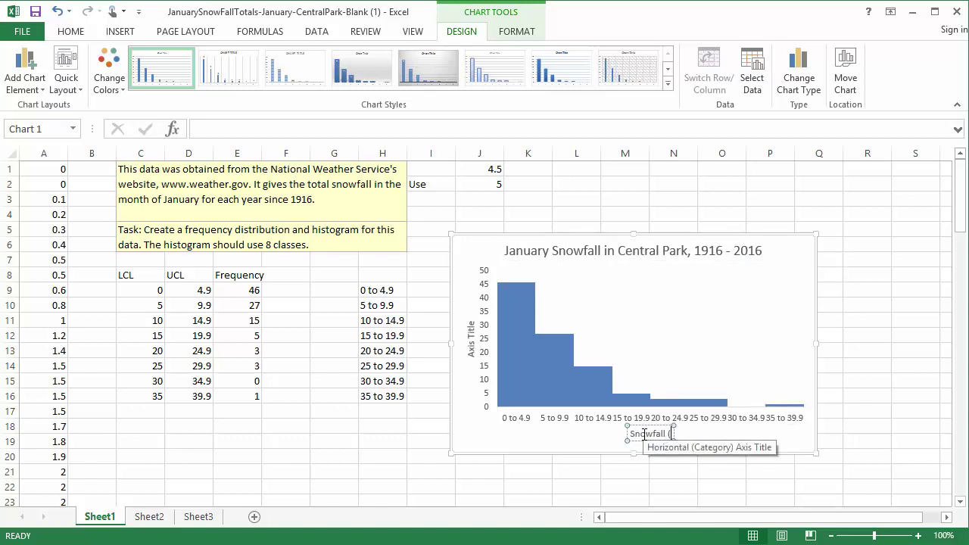
pyautogui.write('inches)')
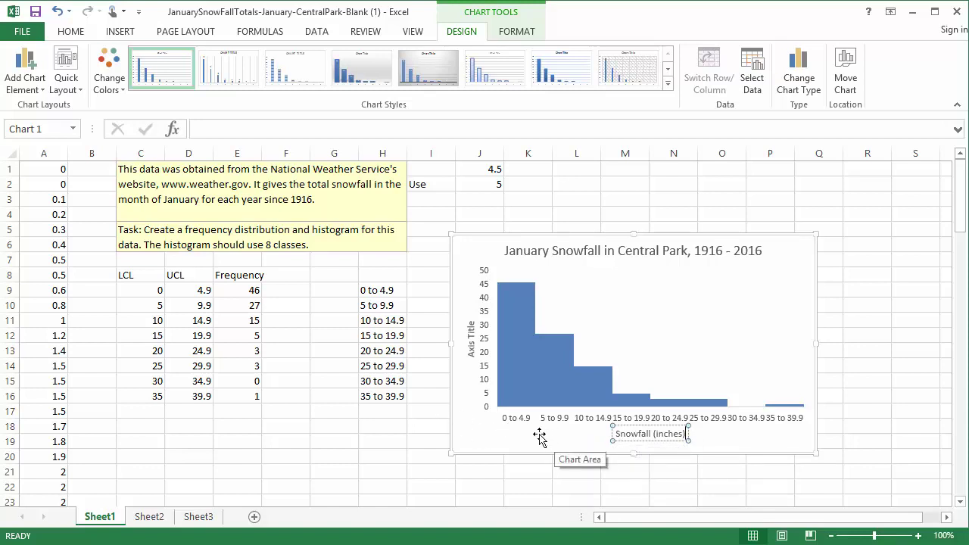
# - Change the histogram's vertical axis title to "Number of Years"
pyautogui.click(471, 343)
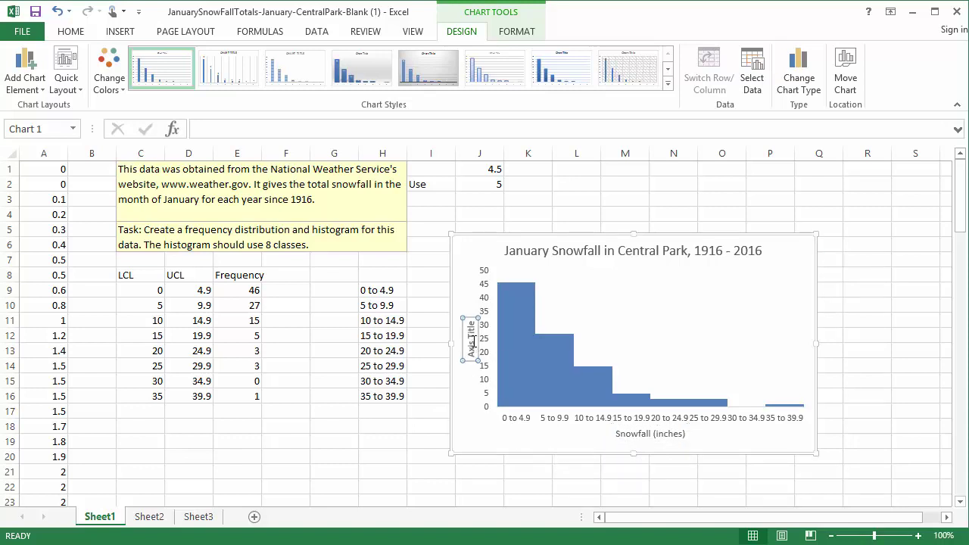
pyautogui.tripleClick(472, 343)
pyautogui.write('Number')
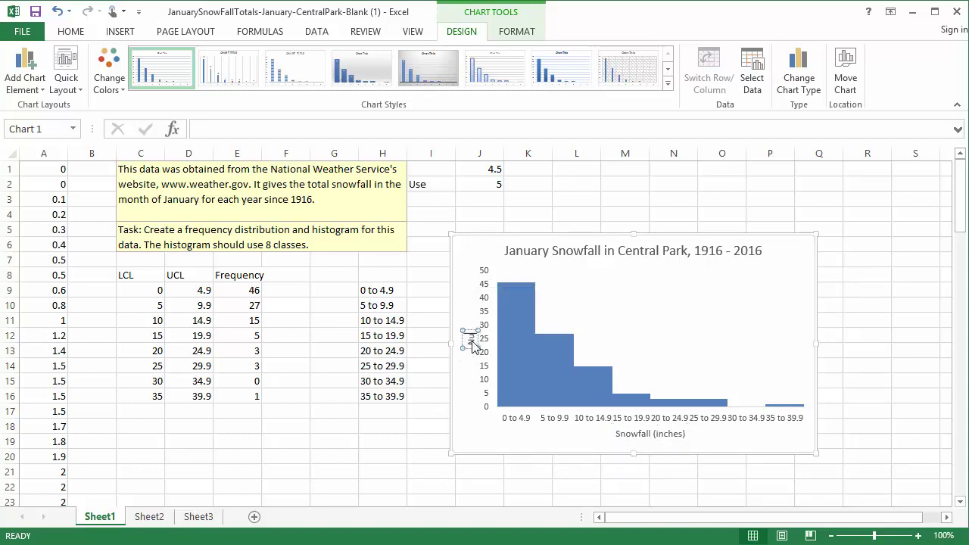
pyautogui.write(' of Years')
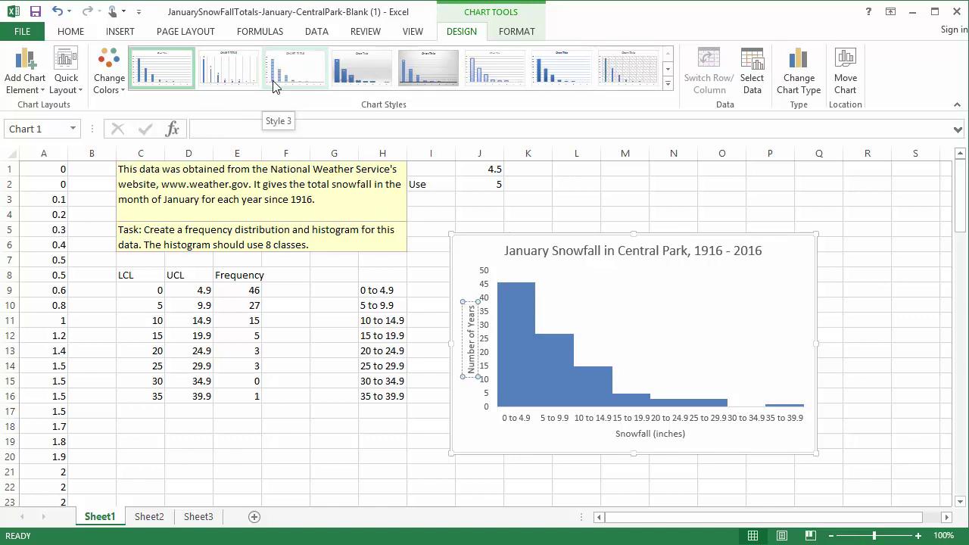
# - Look through the available chart styles and colour schemes for the histogram
pyautogui.click(668, 83)
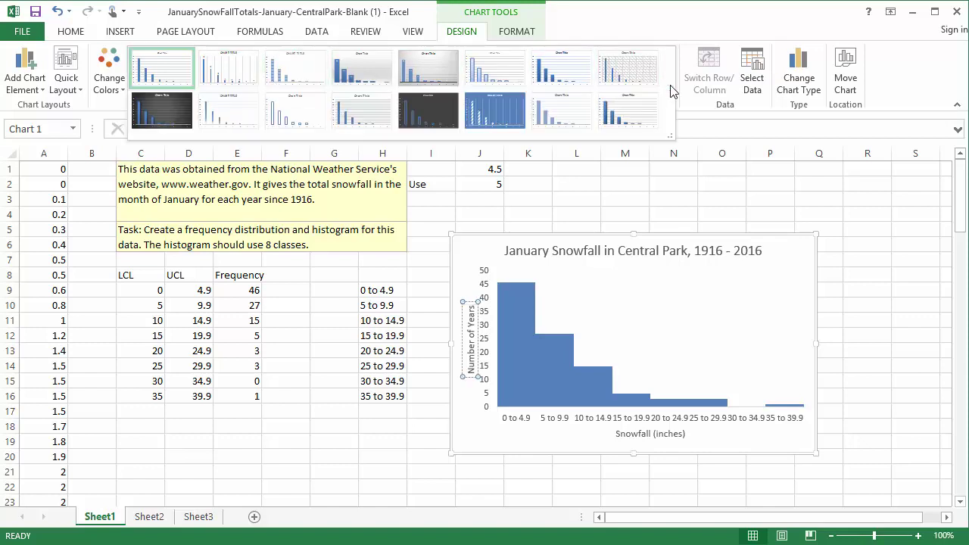
pyautogui.click(108, 88)
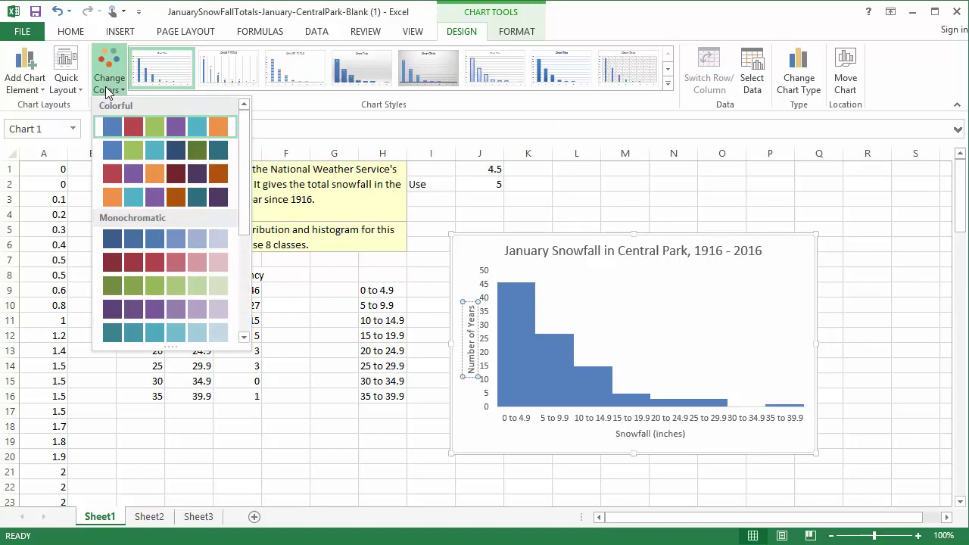